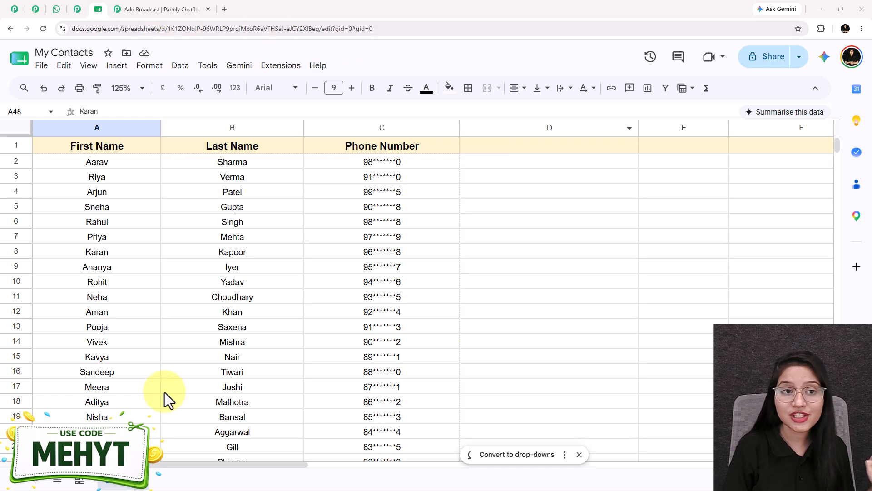
- Review the self-care broadcast template draft, its delivered message in WhatsApp, and the Broadcast campaign overview in Pabbly Chatflow
click(162, 9)
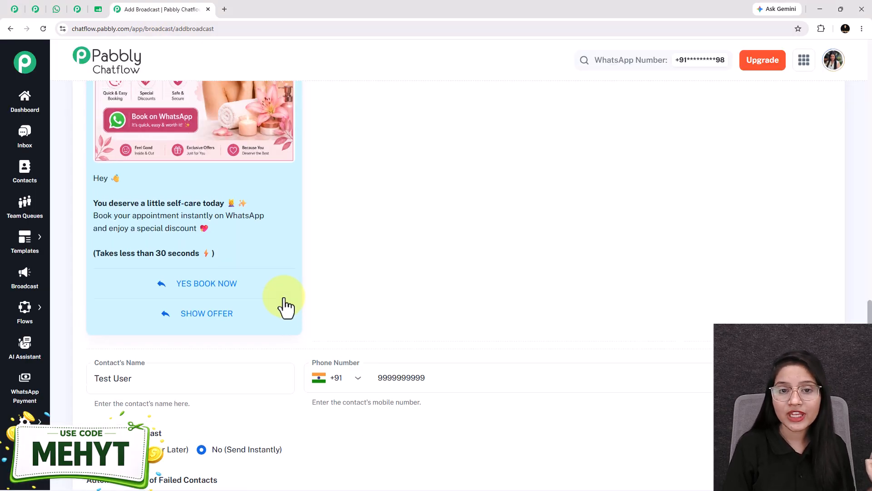
scroll(285, 307, up, 4)
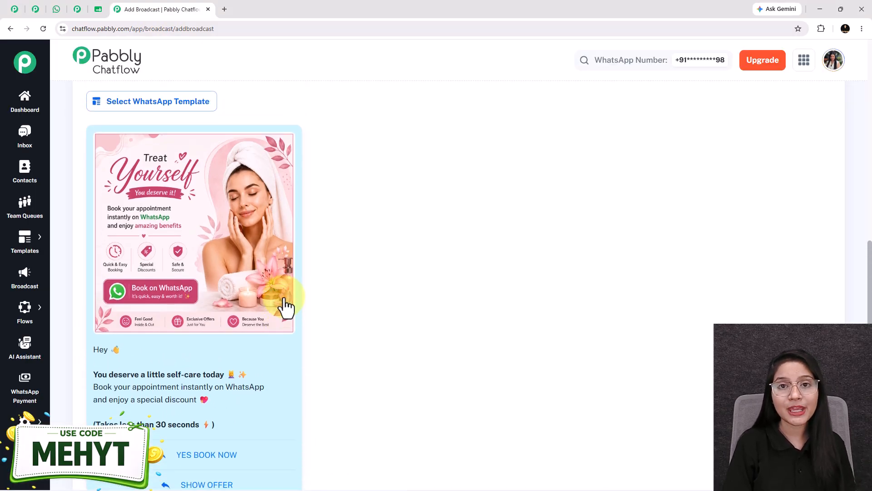
scroll(285, 308, down, 1)
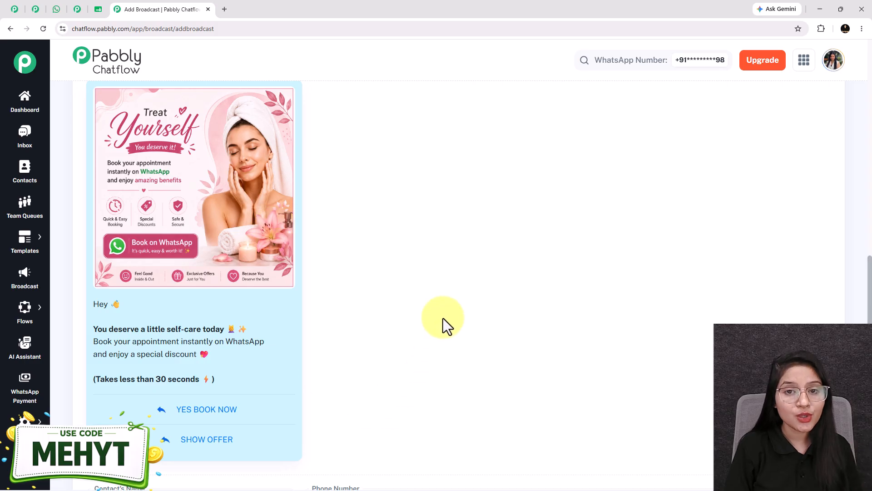
click(53, 8)
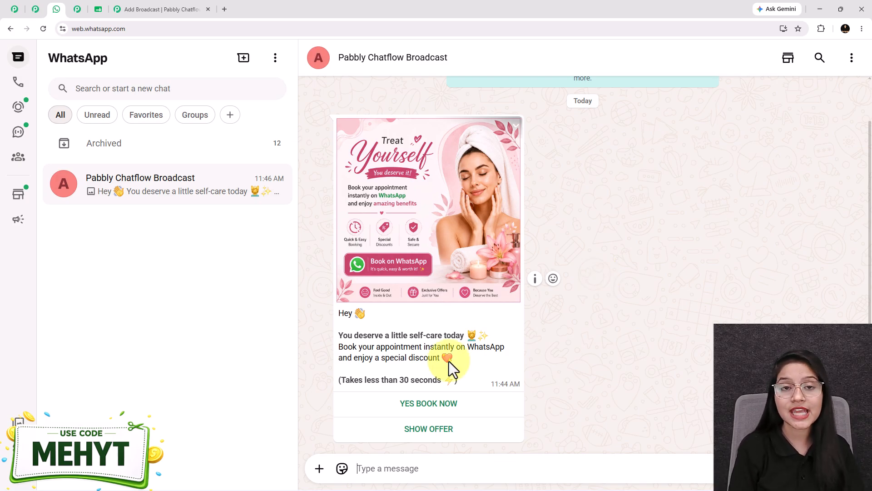
click(165, 9)
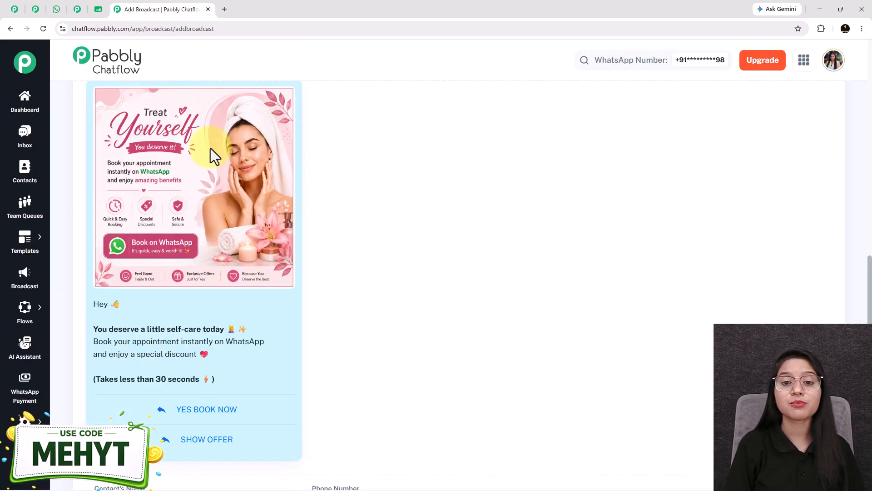
click(79, 10)
click(588, 335)
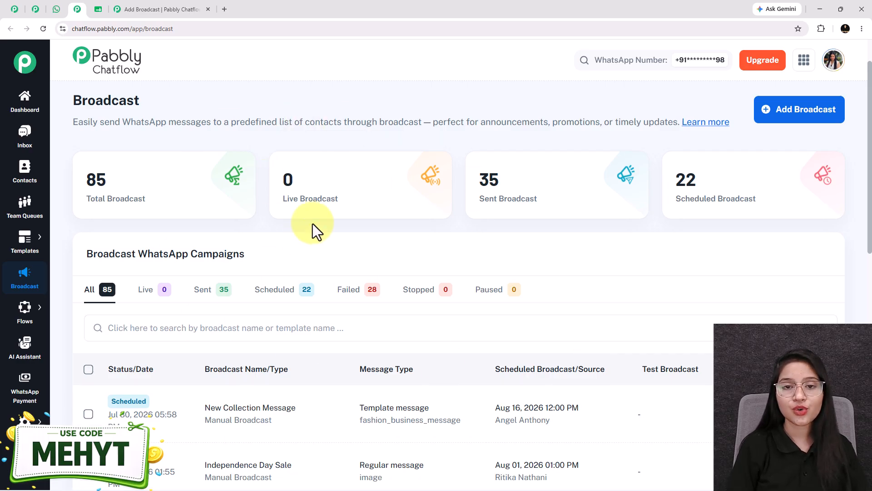
click(57, 12)
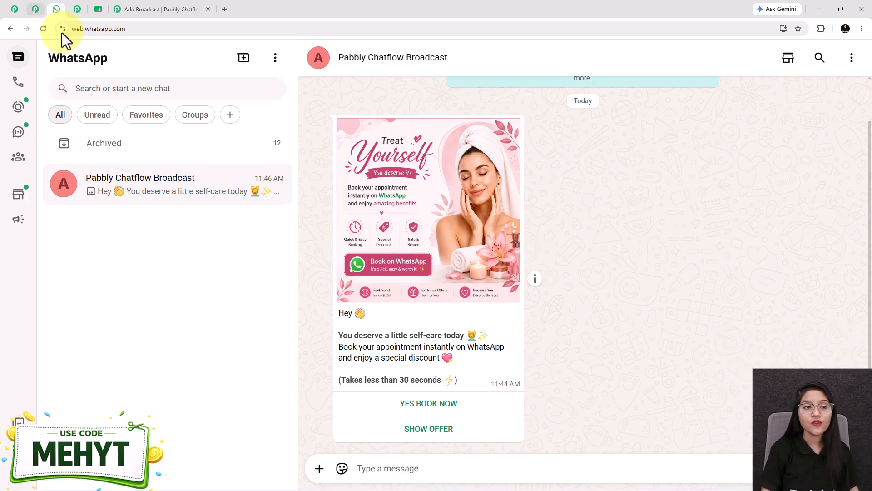
click(77, 10)
mouse_move(317, 194)
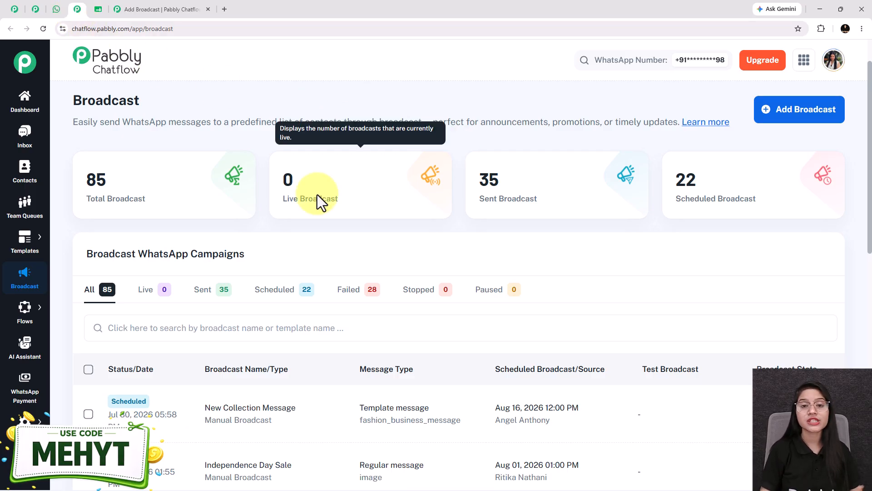
- Examine the template preview in the draft broadcast form and the contact rows in the My Contacts spreadsheet
click(131, 8)
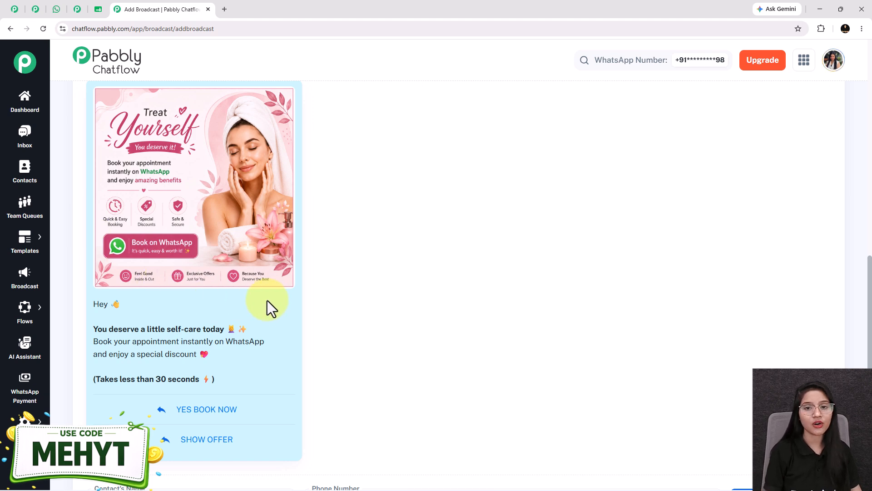
scroll(268, 301, down, 1)
scroll(201, 293, up, 1)
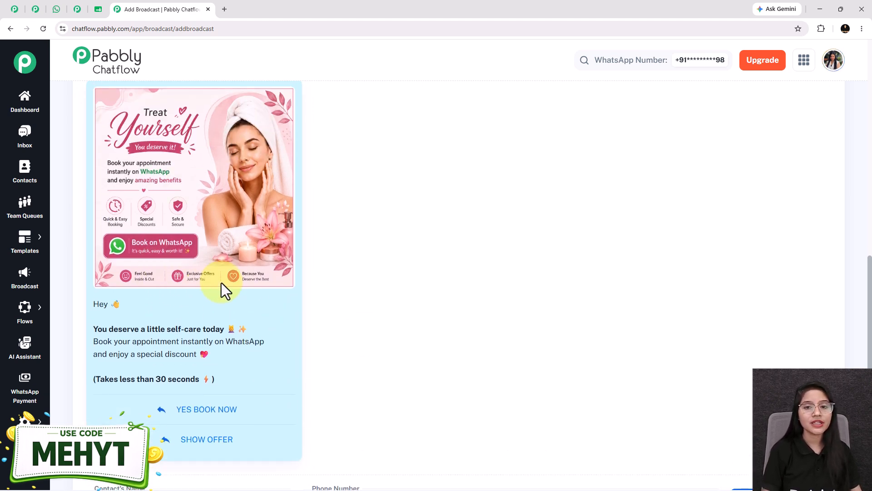
scroll(256, 273, down, 1)
scroll(259, 241, up, 2)
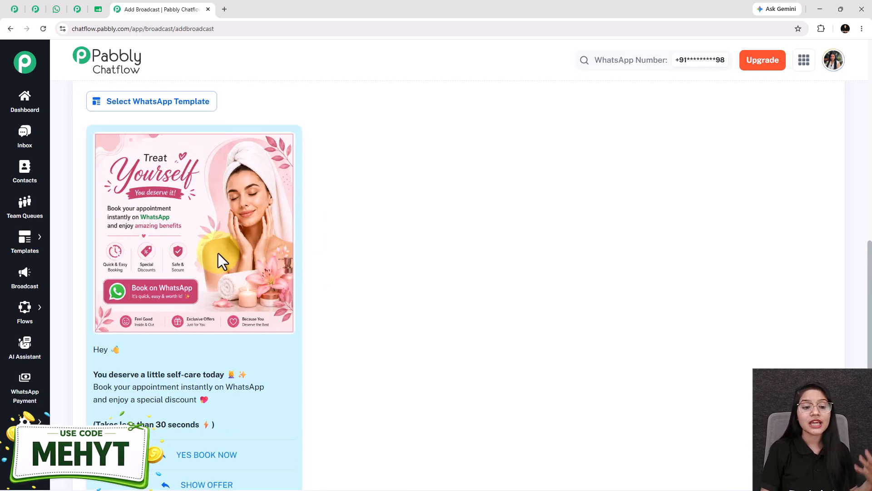
scroll(182, 241, down, 2)
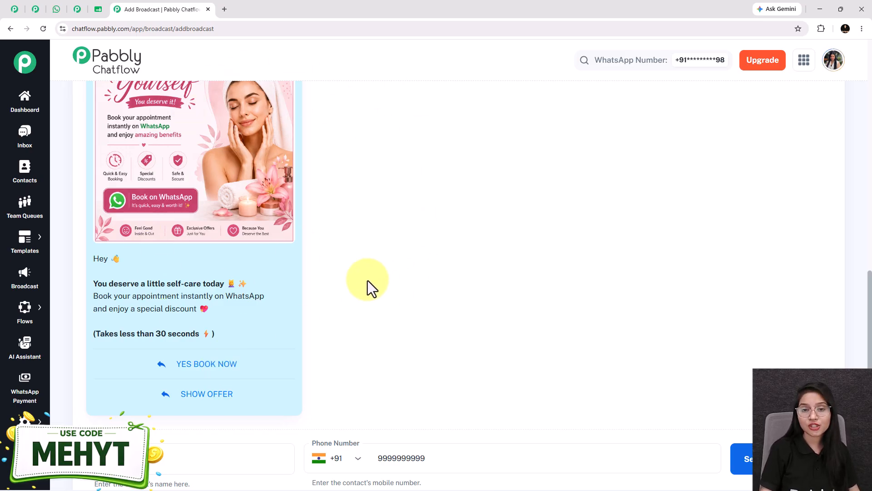
click(102, 11)
scroll(450, 291, up, 15)
click(171, 9)
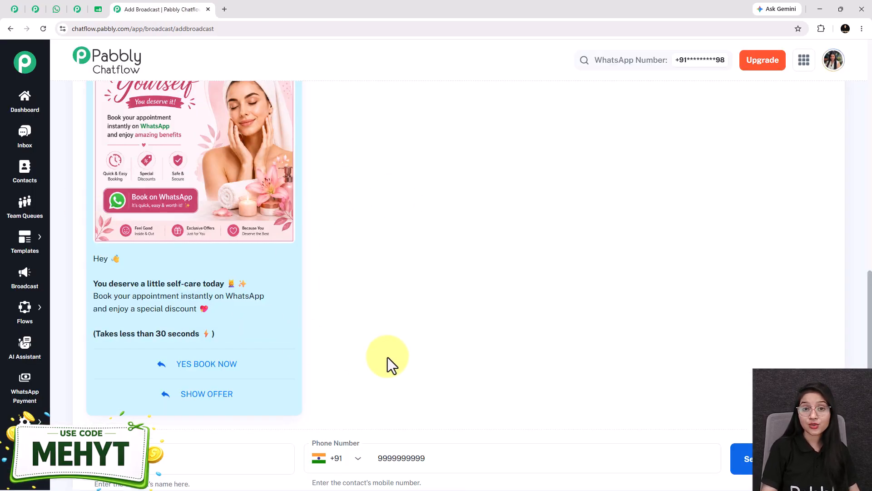
- In the Pabbly Chatflow Broadcast chat on WhatsApp, answer the self-care message with YES BOOK NOW and SHOW OFFER
click(54, 9)
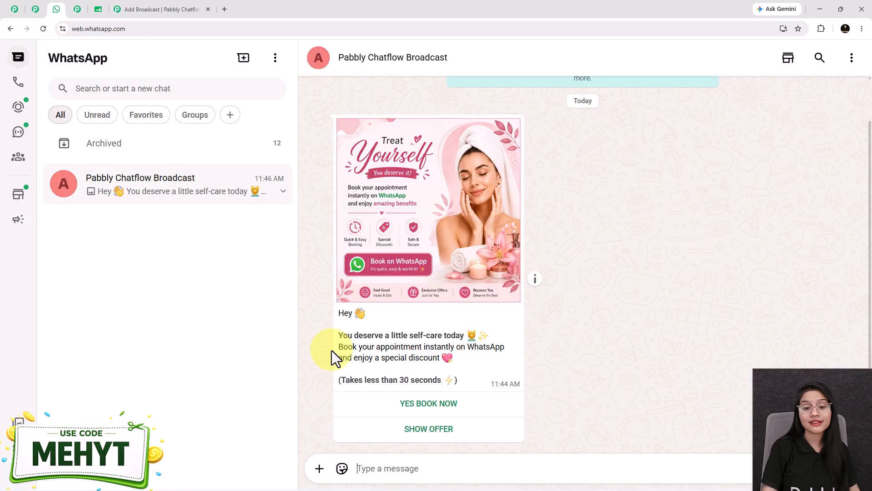
click(435, 403)
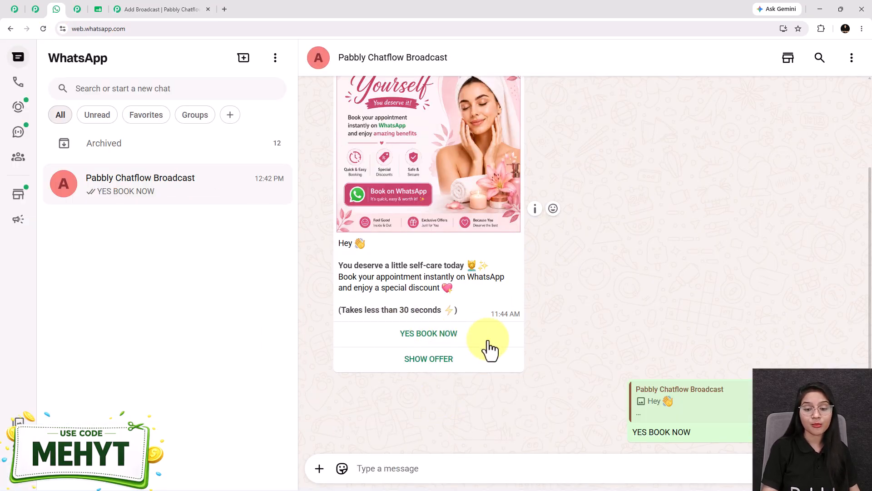
click(424, 286)
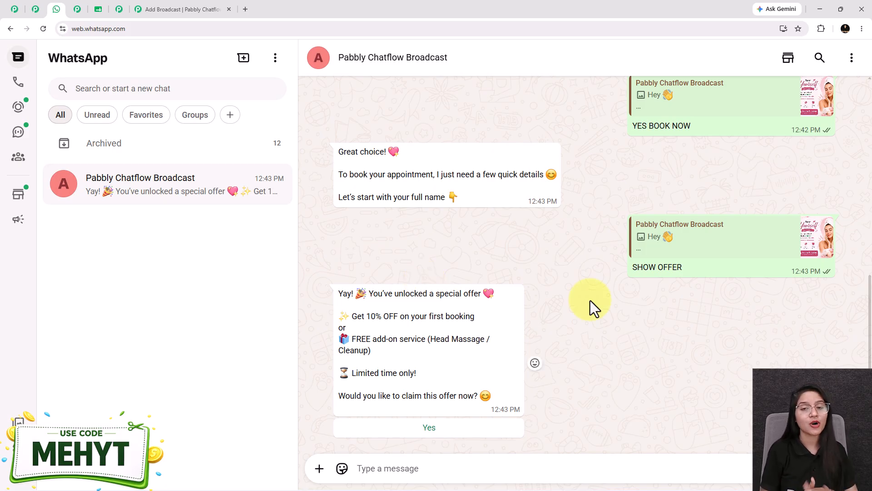
scroll(590, 301, up, 7)
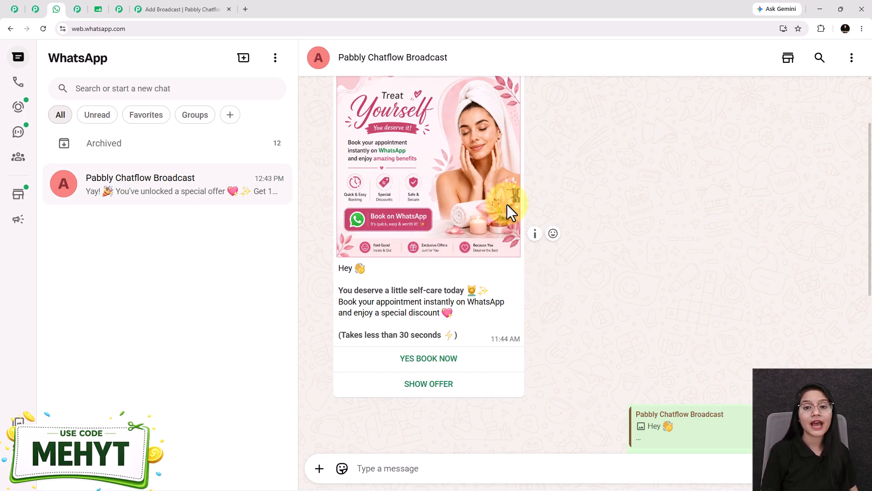
- Open the pabbly.com/chatflow website in a new browser tab
click(14, 9)
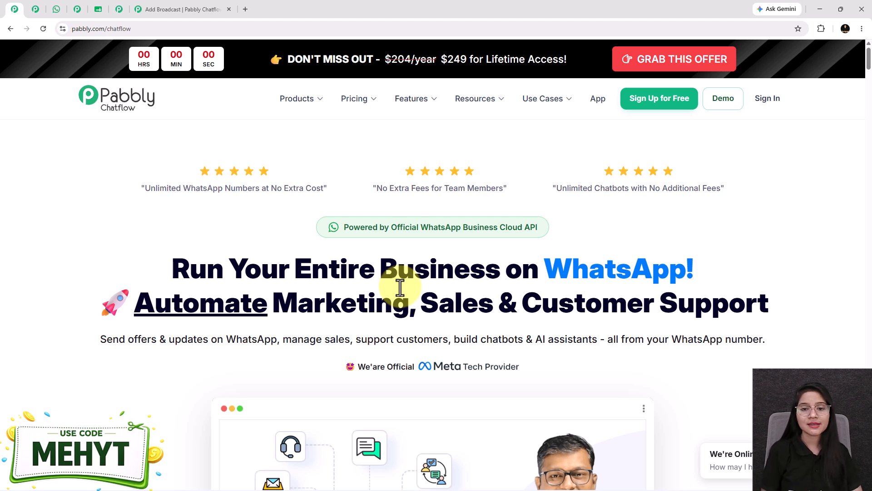
click(180, 3)
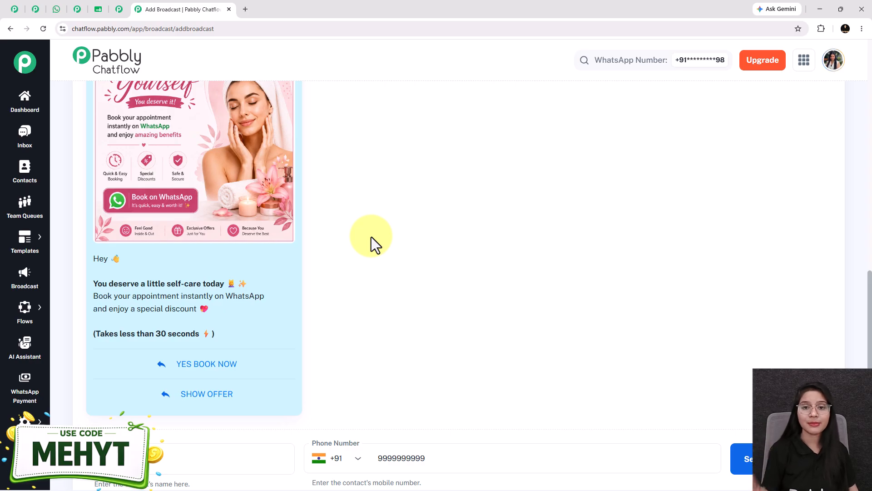
click(245, 10)
text(pabbly.com/chatflow)
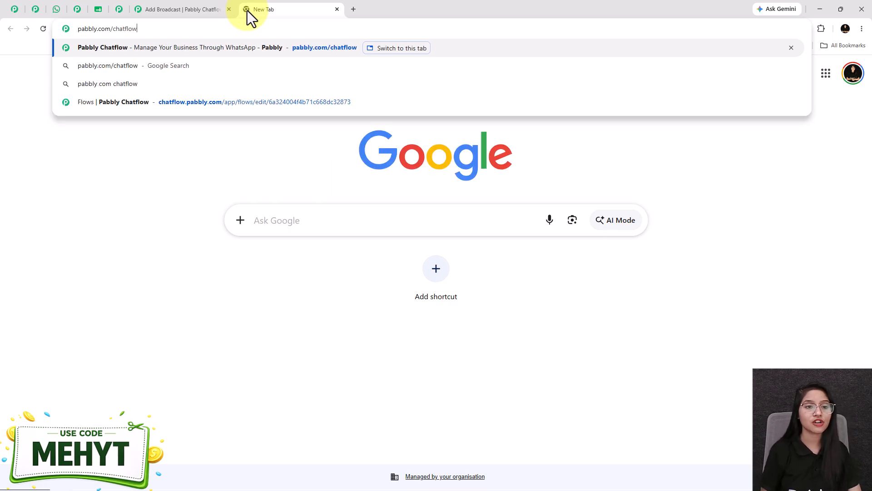
key(Return)
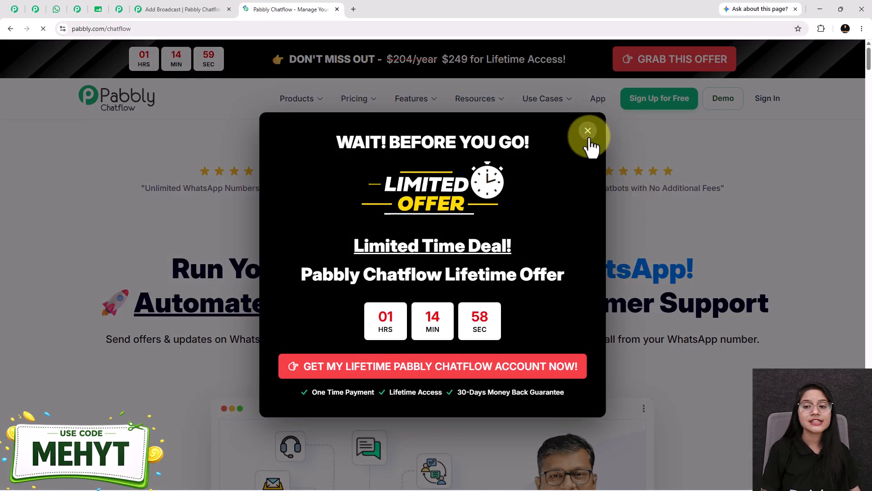
click(587, 129)
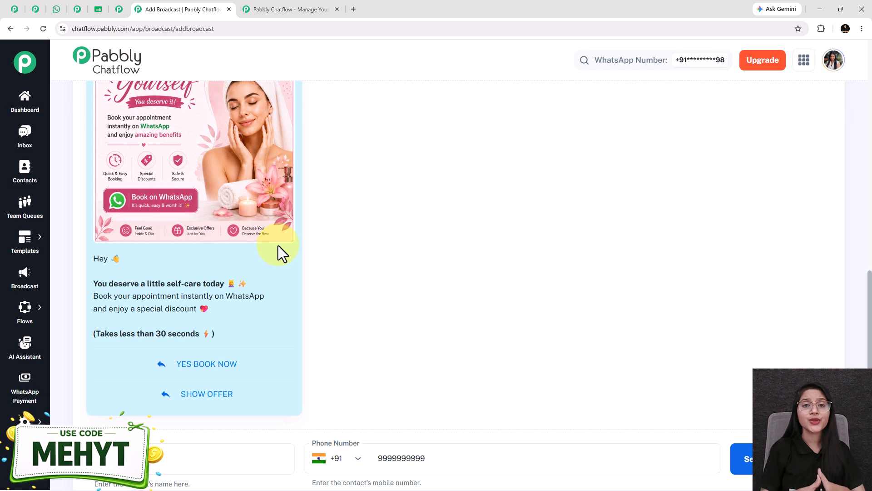
click(276, 5)
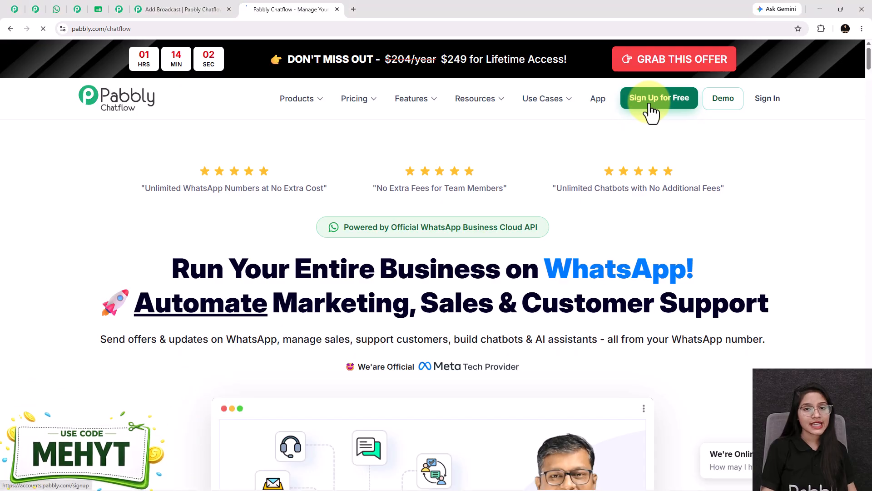
- Proceed from the free sign-up to the Pabbly apps overview and access the Pabbly Chatflow dashboard
click(650, 103)
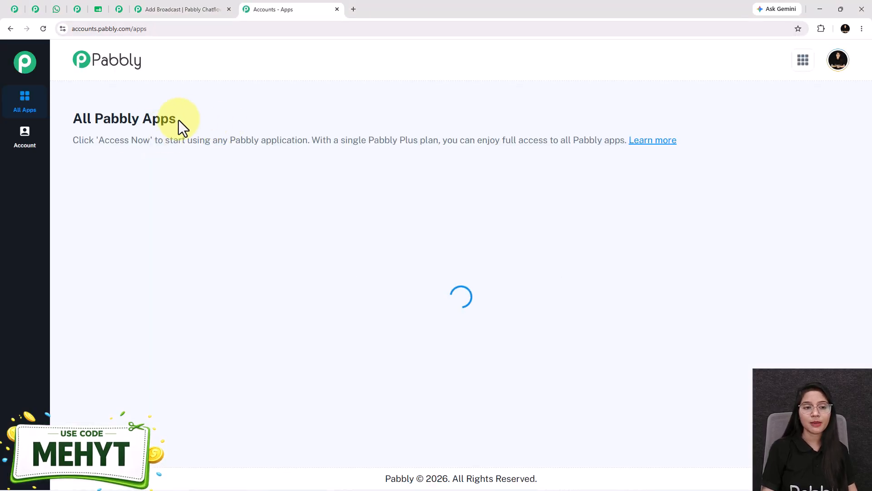
drag(194, 121, 56, 118)
drag(310, 202, 443, 206)
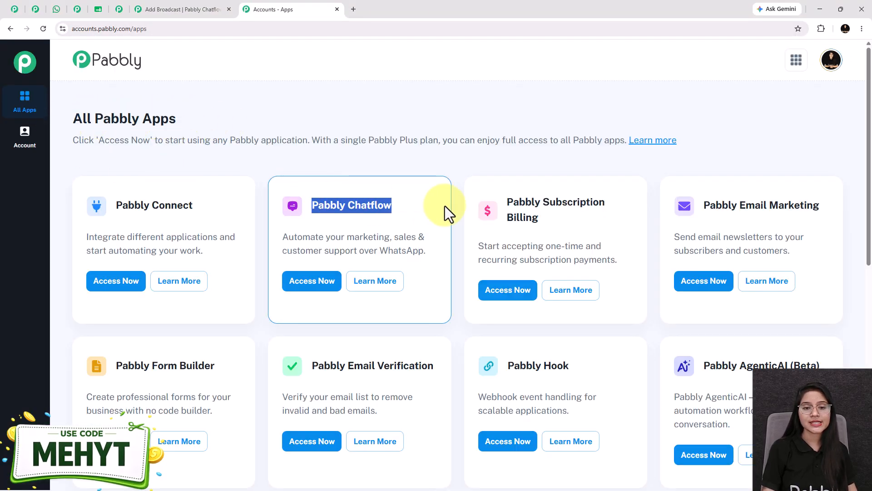
click(315, 284)
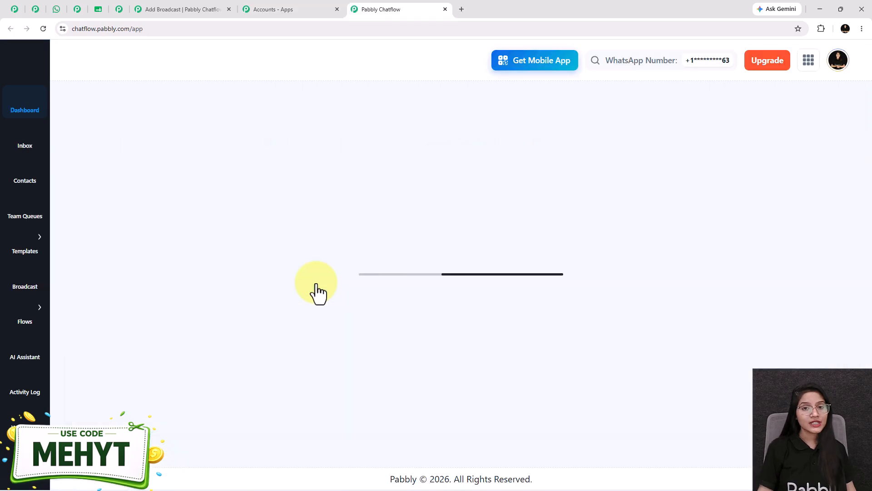
scroll(316, 283, down, 4)
scroll(316, 282, up, 4)
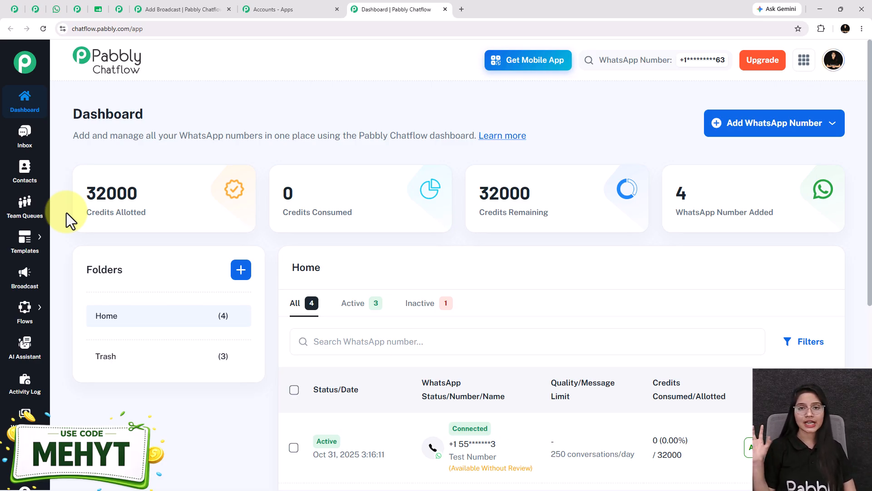
- Add a new WhatsApp broadcast of type Broadcast Campaign and name it discount_alert
click(22, 284)
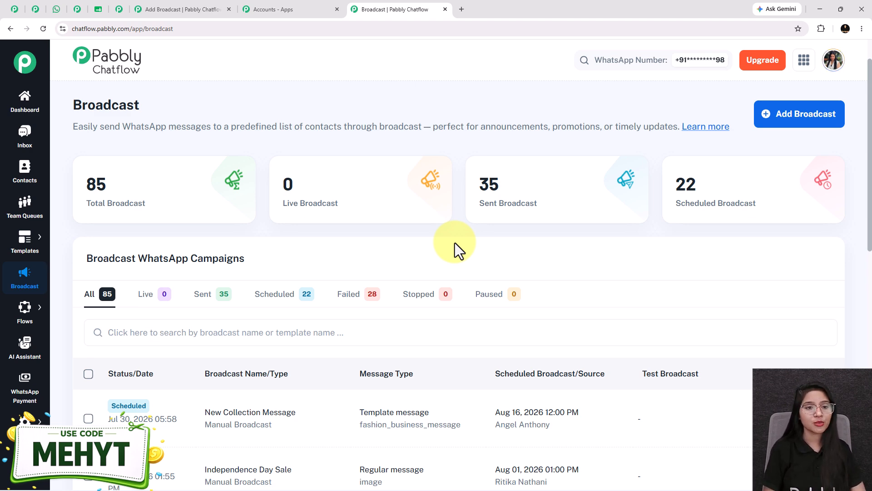
click(815, 115)
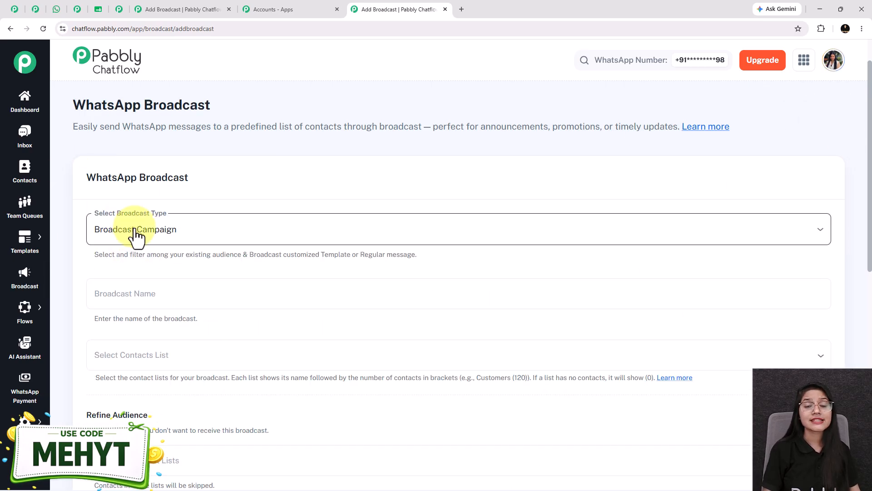
click(140, 228)
click(116, 262)
scroll(121, 259, down, 1)
scroll(121, 259, down, 1)
click(122, 209)
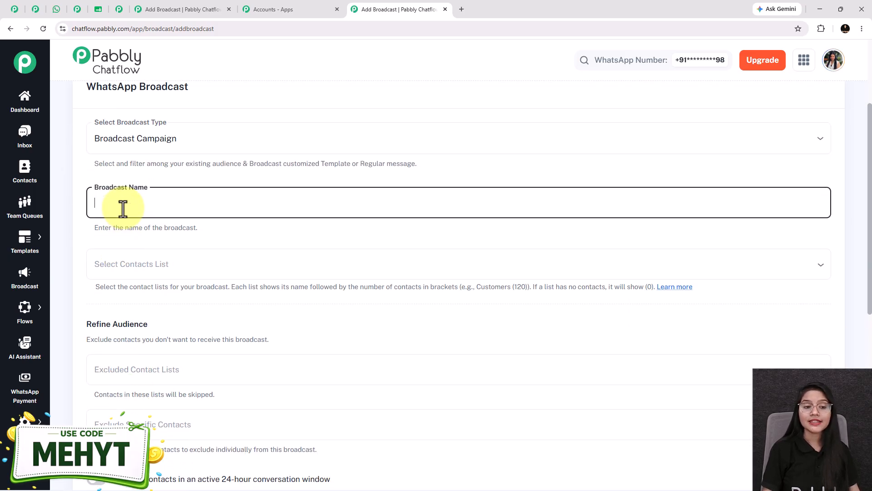
text(discount_alert)
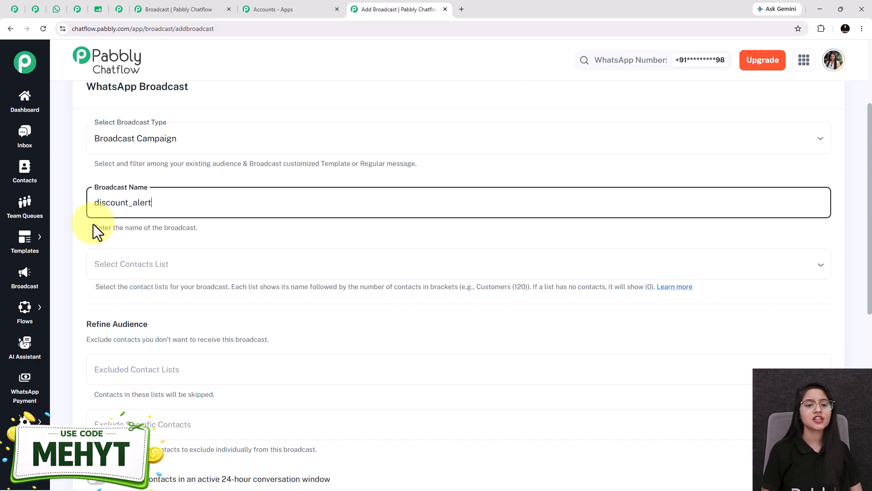
- Choose Leads List as the contacts list for the discount_alert broadcast
scroll(123, 265, down, 1)
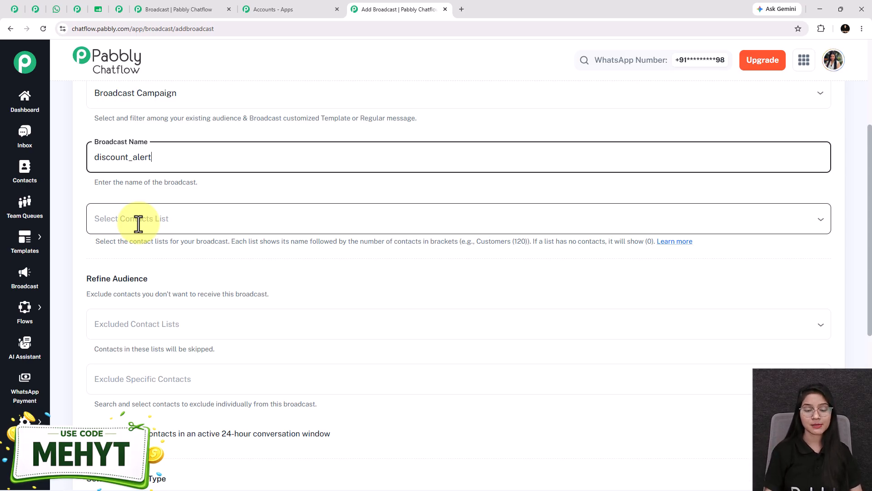
click(138, 223)
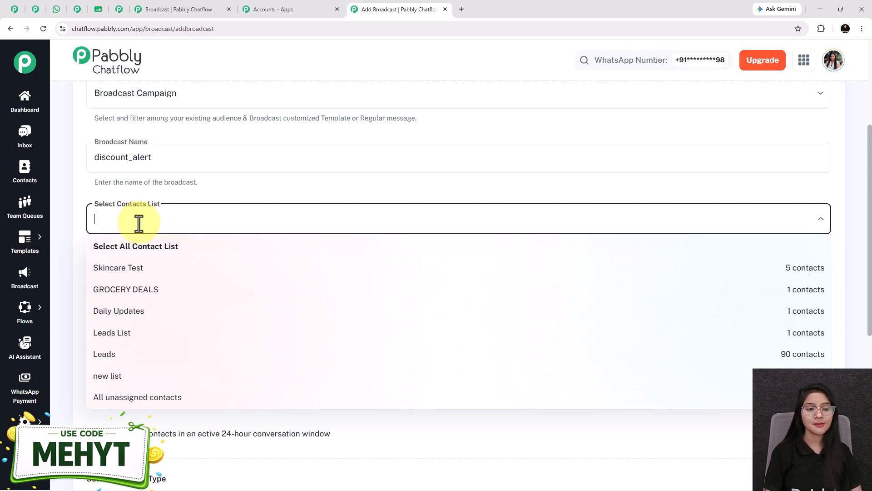
click(139, 334)
click(133, 198)
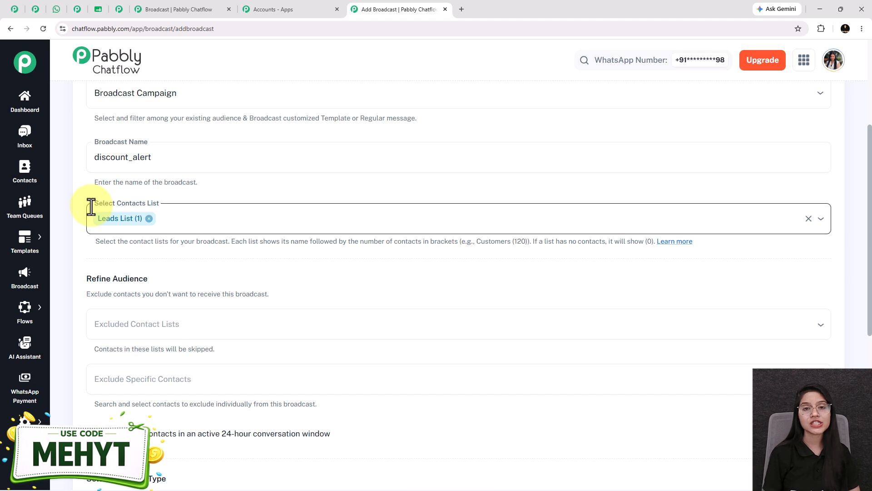
- Open the Contacts page in a separate browser tab and start adding contacts in bulk
right_click(36, 177)
click(68, 182)
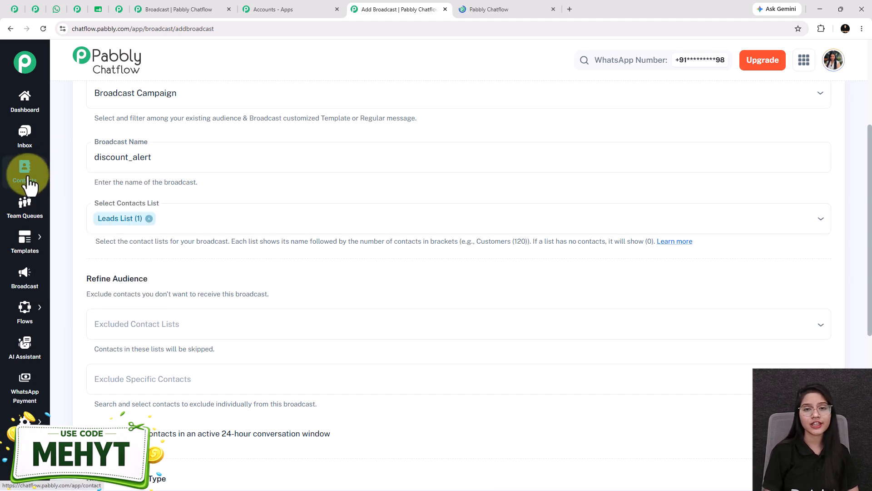
click(509, 9)
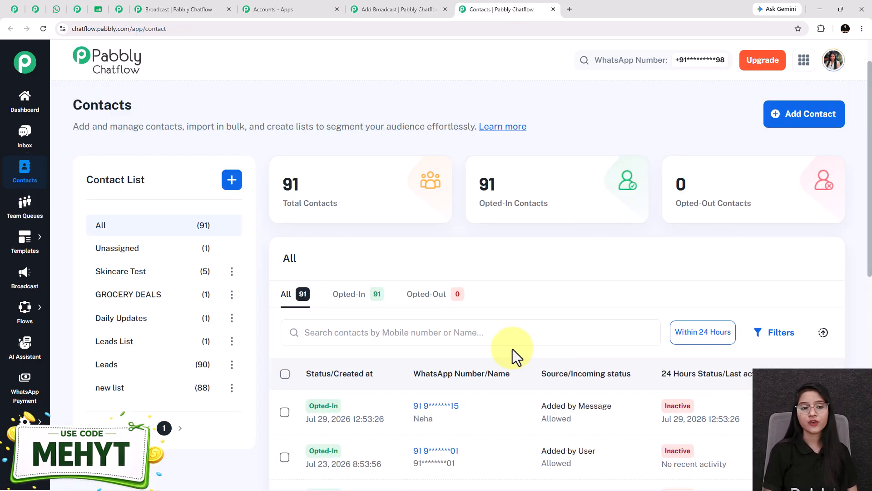
click(816, 120)
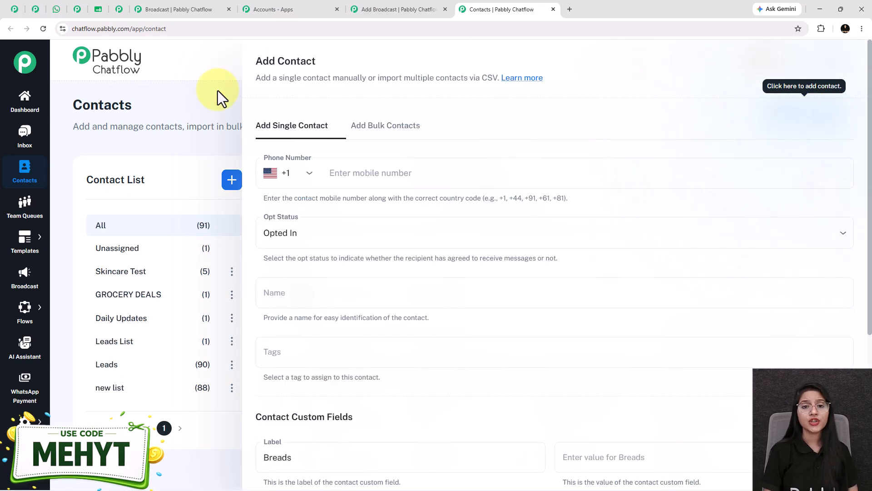
click(385, 131)
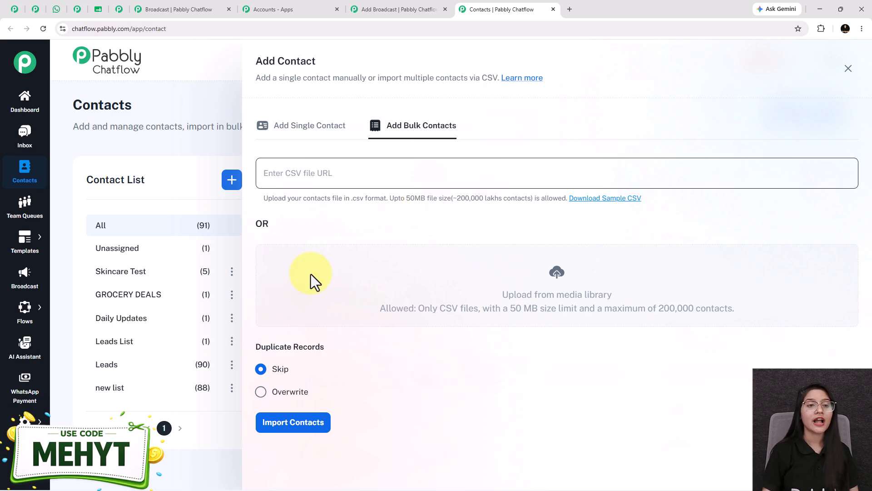
- Switch to the My Contacts spreadsheet in Google Sheets and download it as comma-separated values (.csv)
click(96, 9)
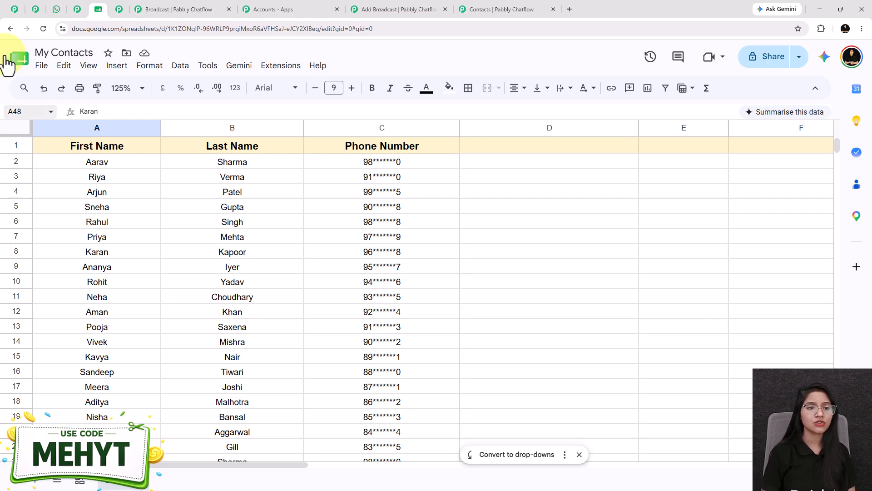
click(42, 66)
mouse_move(94, 203)
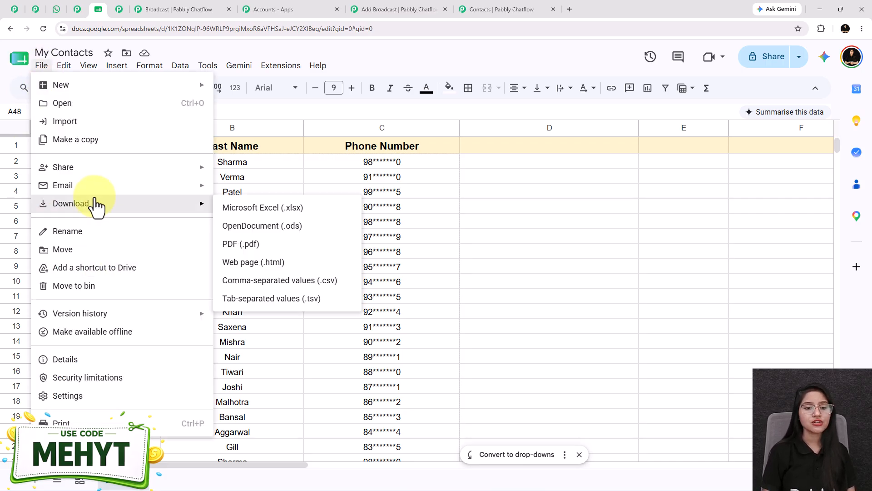
click(306, 283)
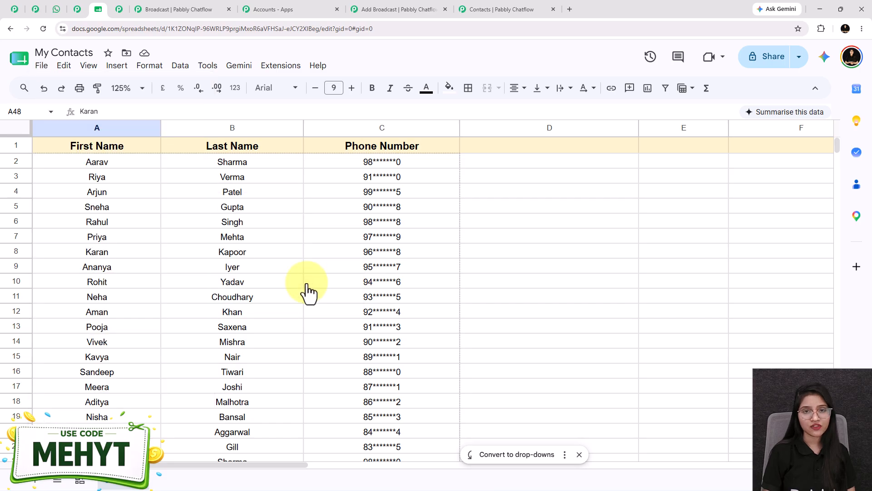
- Return to the bulk contact import in Pabbly Chatflow and upload My Contacts - Sheet1.csv to the media library
click(467, 10)
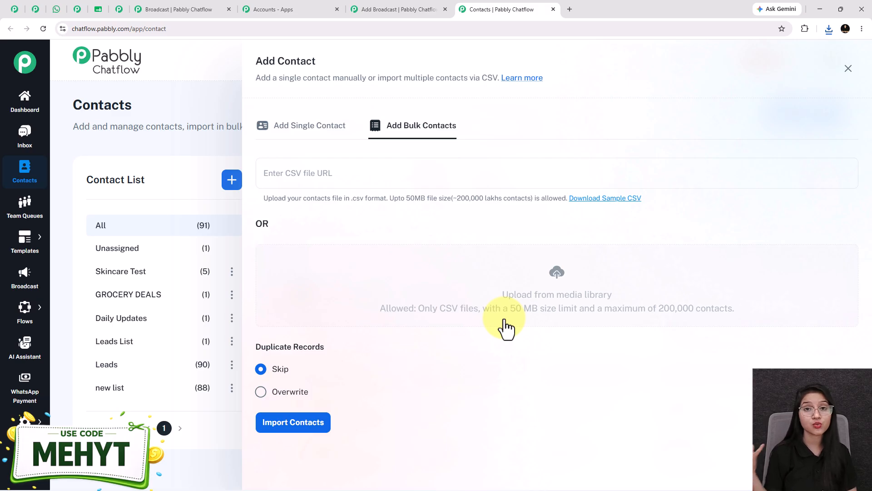
click(559, 275)
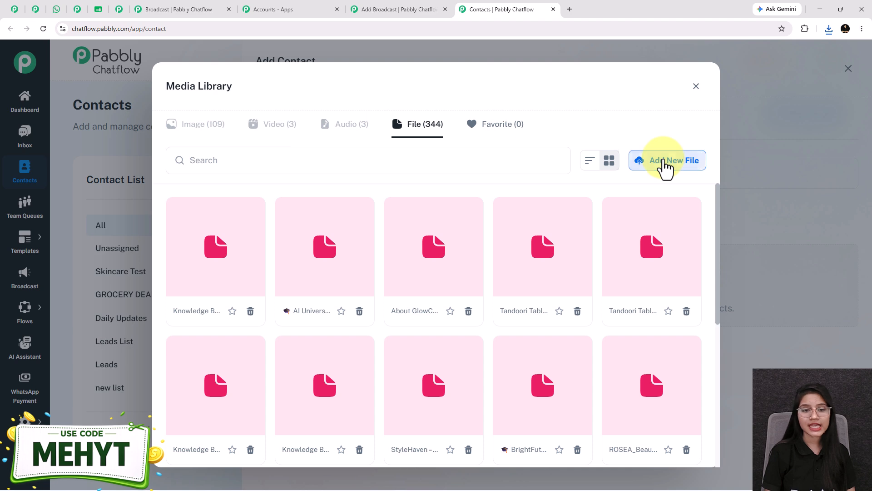
click(664, 167)
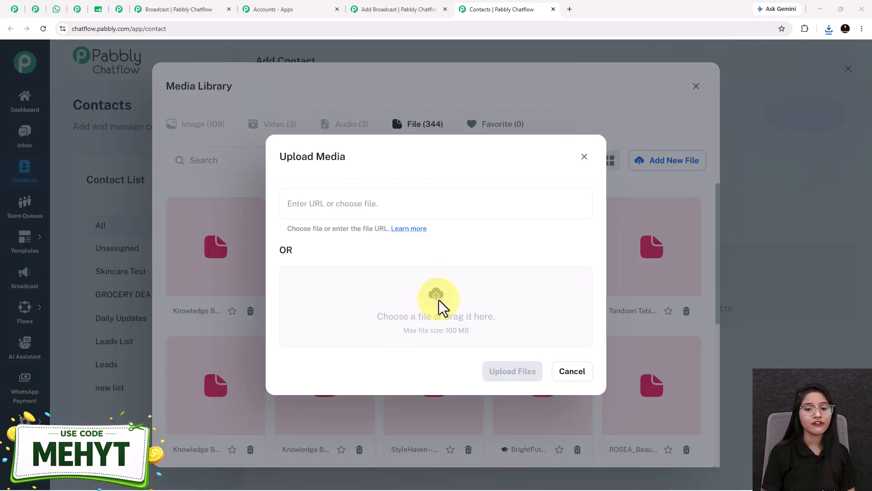
click(431, 302)
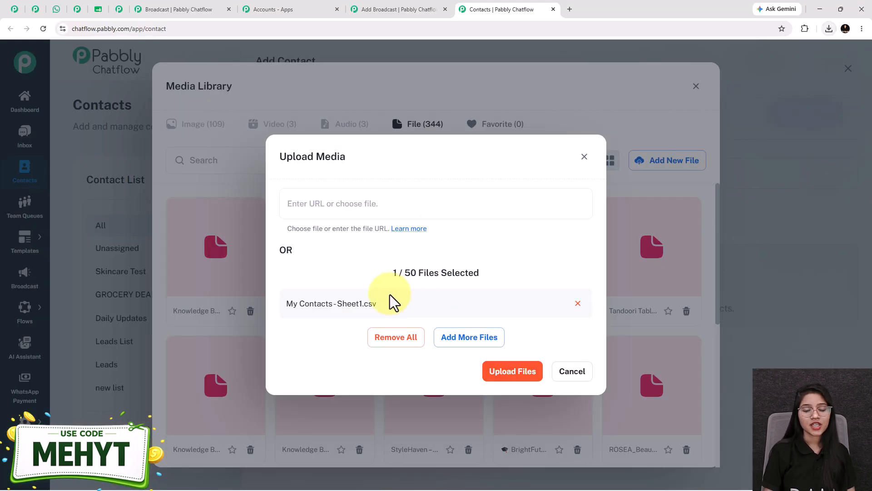
click(512, 384)
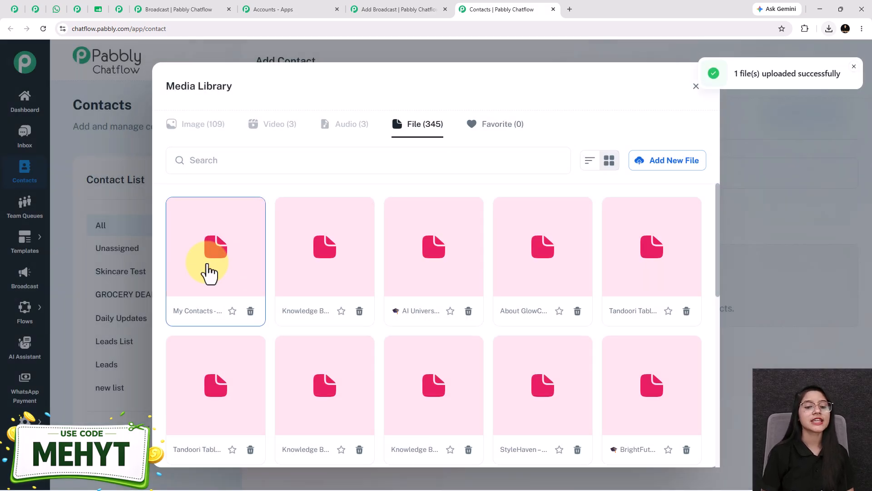
- Insert the uploaded My Contacts file as the bulk import source, review its contact field mapping, and leave the form without importing
click(208, 266)
click(676, 165)
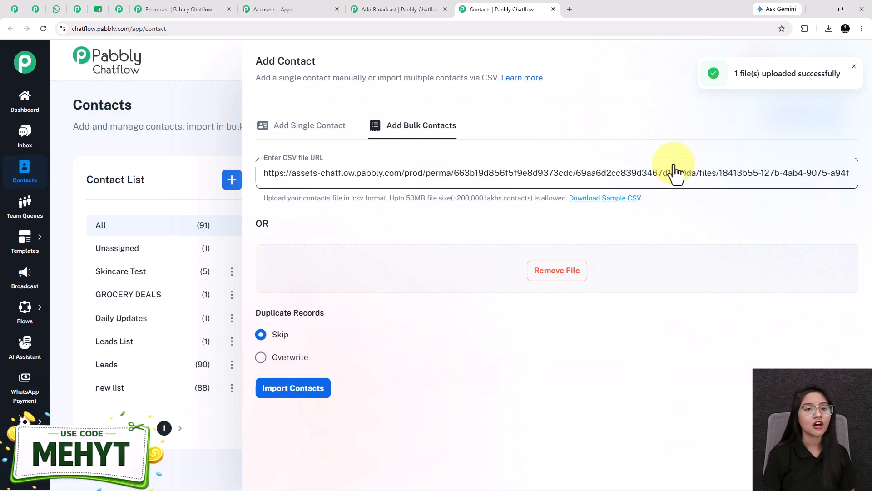
middle_click(400, 451)
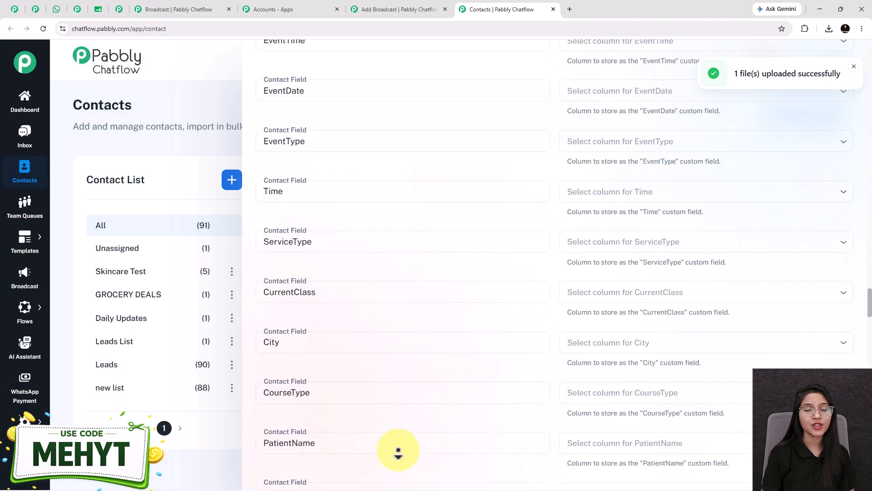
middle_click(412, 454)
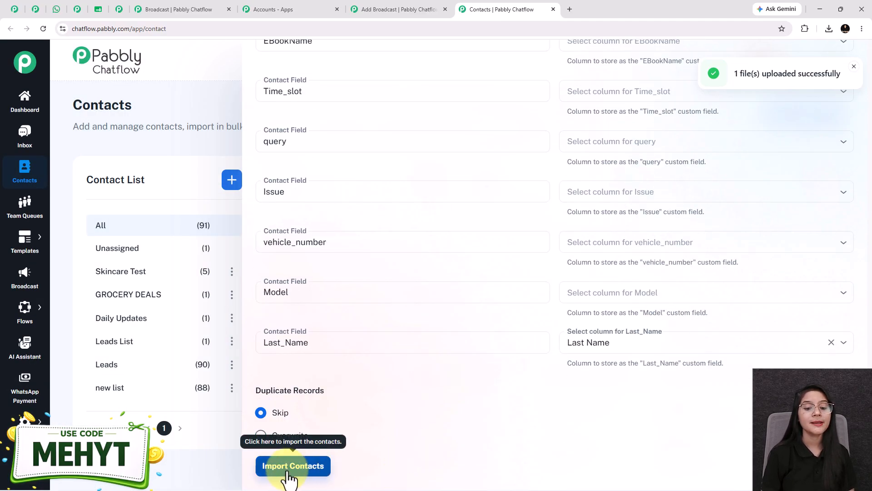
click(165, 102)
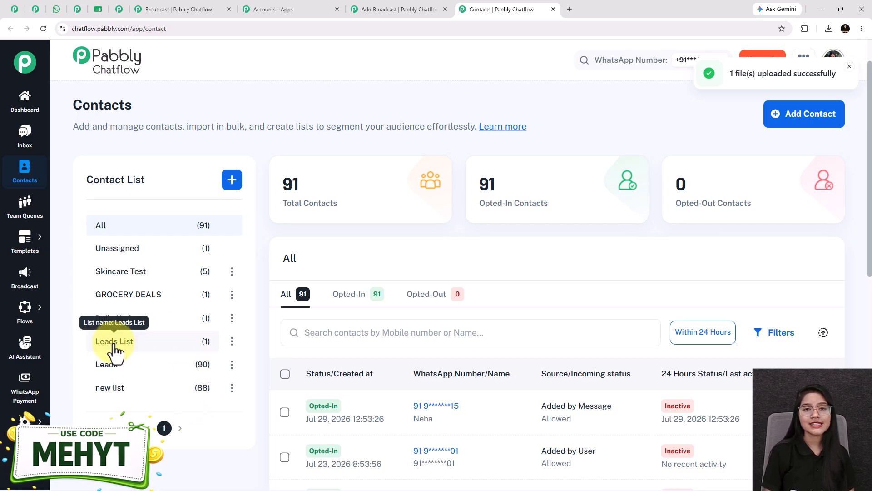
- Return to the Add Broadcast form and examine the Refine Audience options for excluding contact lists and specific contacts
click(396, 9)
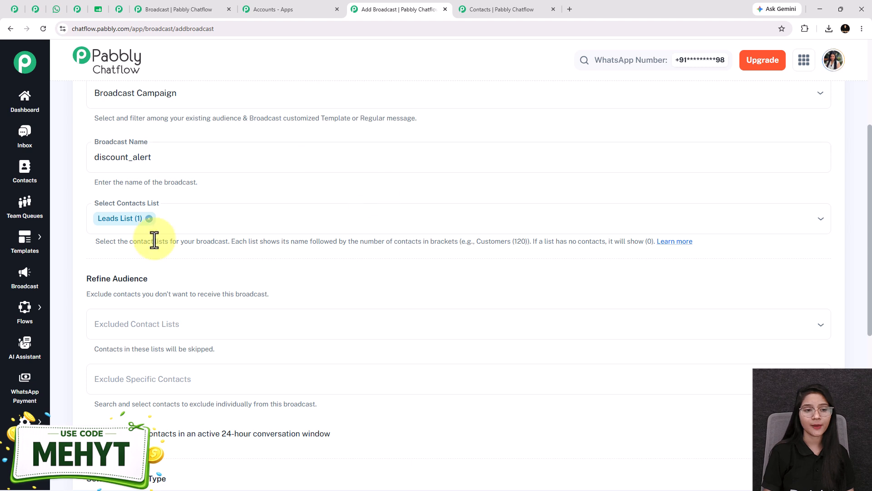
scroll(155, 233, down, 3)
drag(162, 140, 82, 140)
click(236, 165)
scroll(210, 167, down, 1)
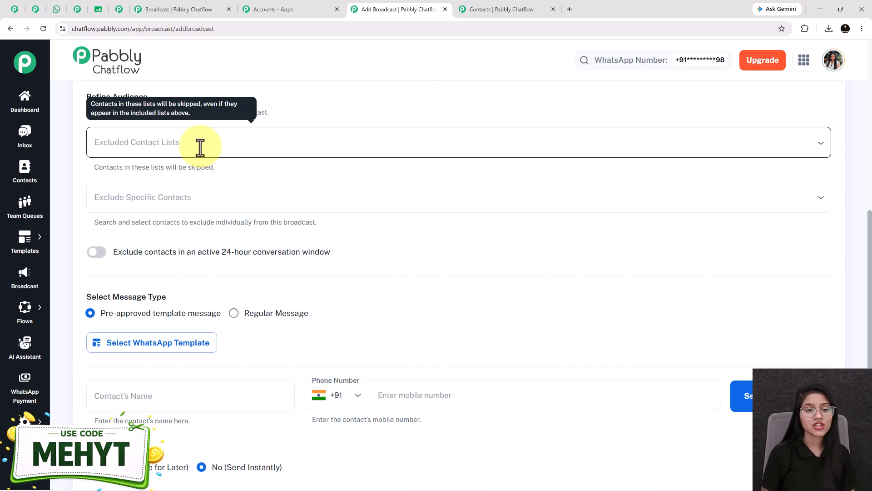
click(200, 147)
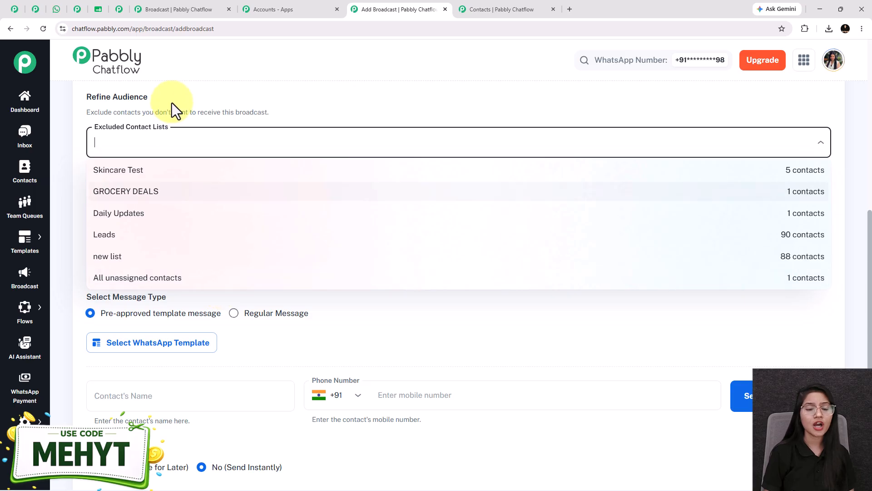
click(166, 109)
scroll(162, 114, down, 2)
scroll(157, 156, up, 2)
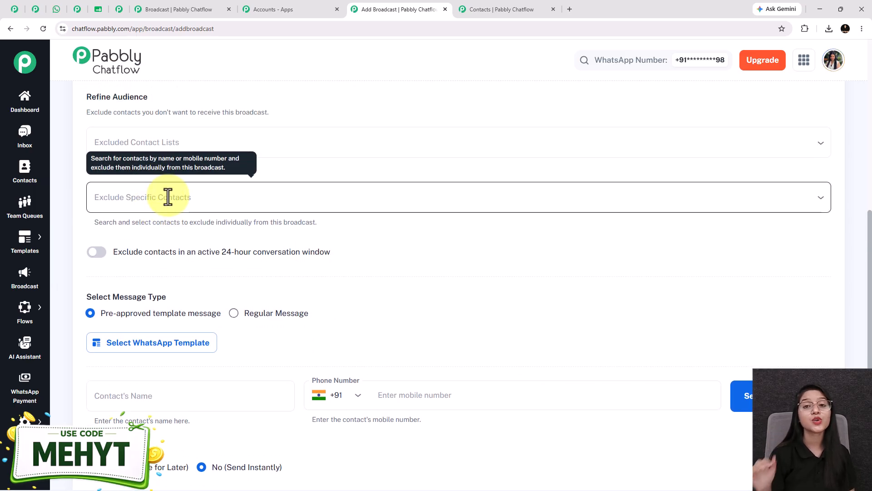
click(167, 197)
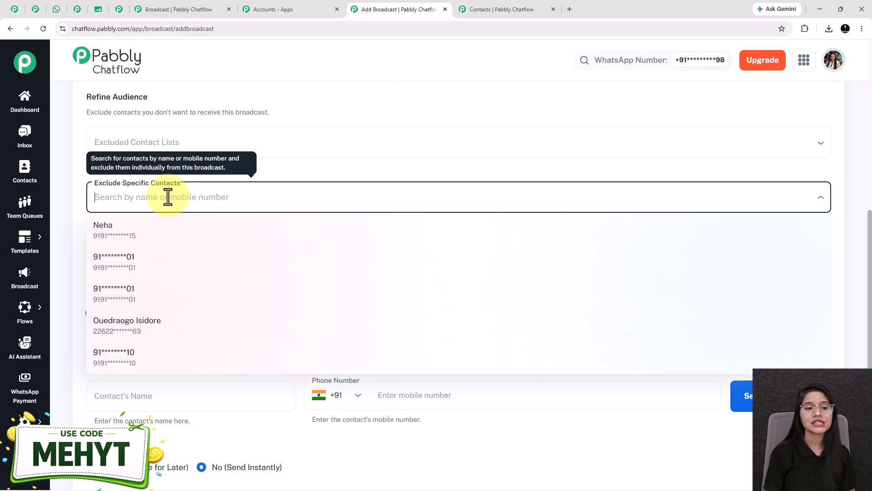
click(64, 178)
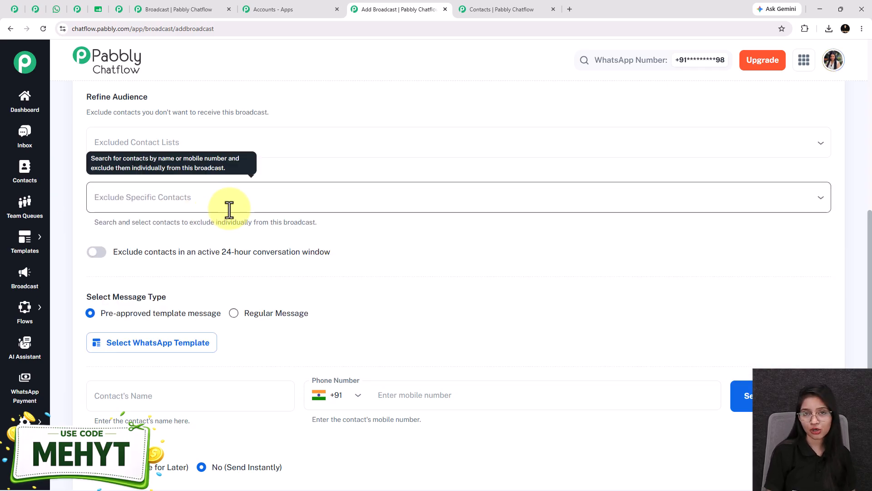
- Enable the exclusion of contacts in an active 24-hour conversation window for the broadcast
scroll(181, 208, down, 1)
click(101, 207)
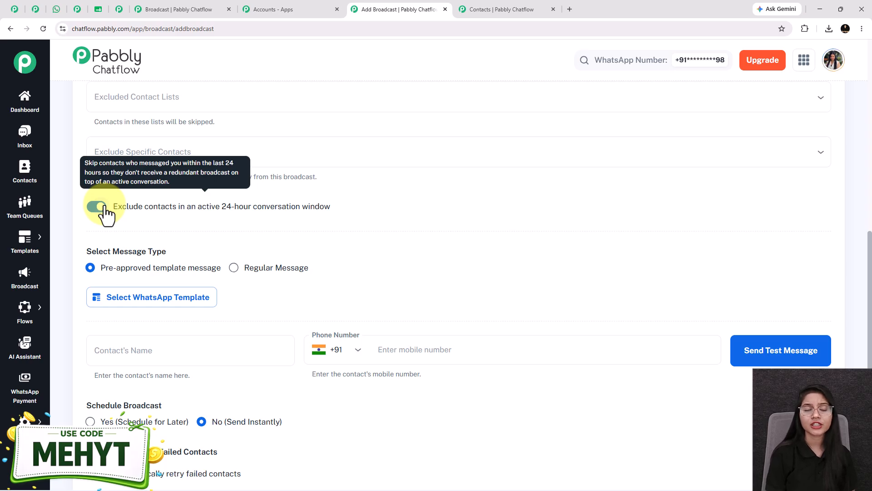
scroll(179, 195, down, 2)
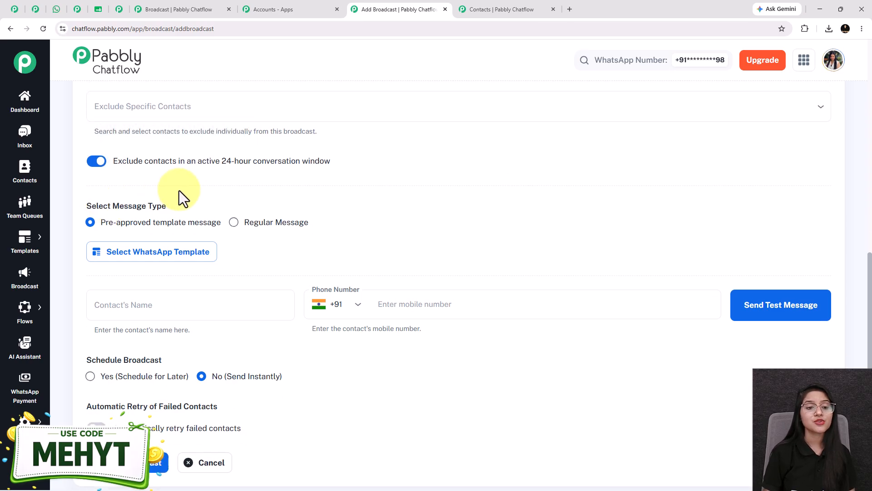
- Switch the message type to Regular Message, review its available types, and return to Pre-approved template message
drag(167, 159, 87, 159)
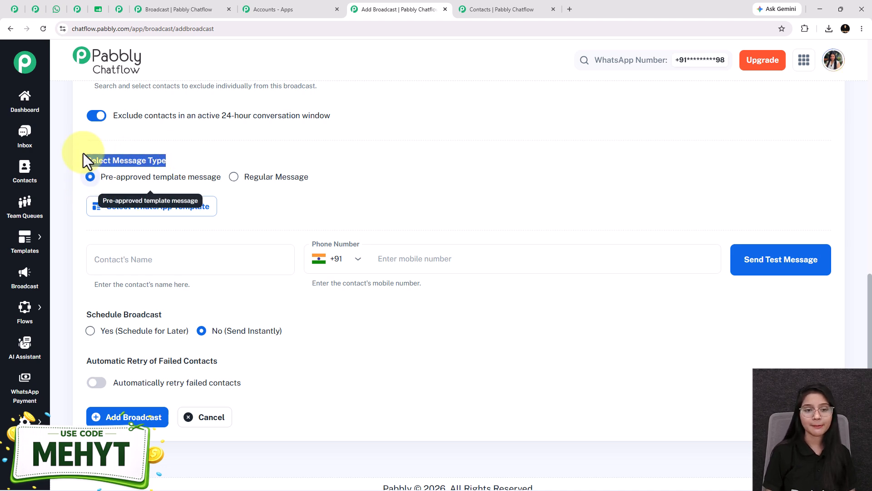
click(233, 177)
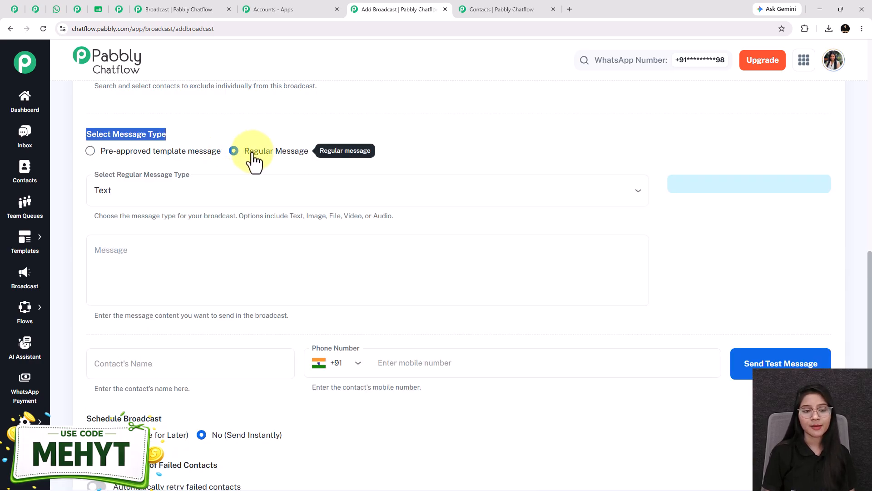
click(184, 193)
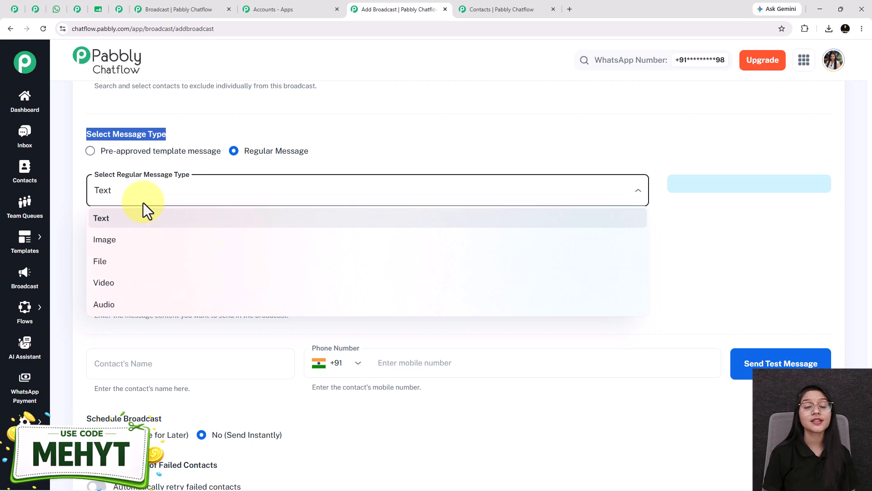
click(337, 124)
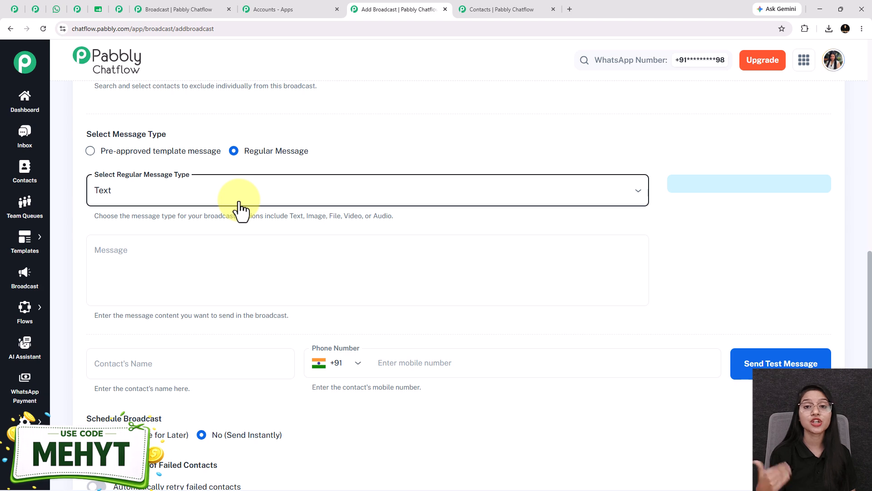
click(90, 151)
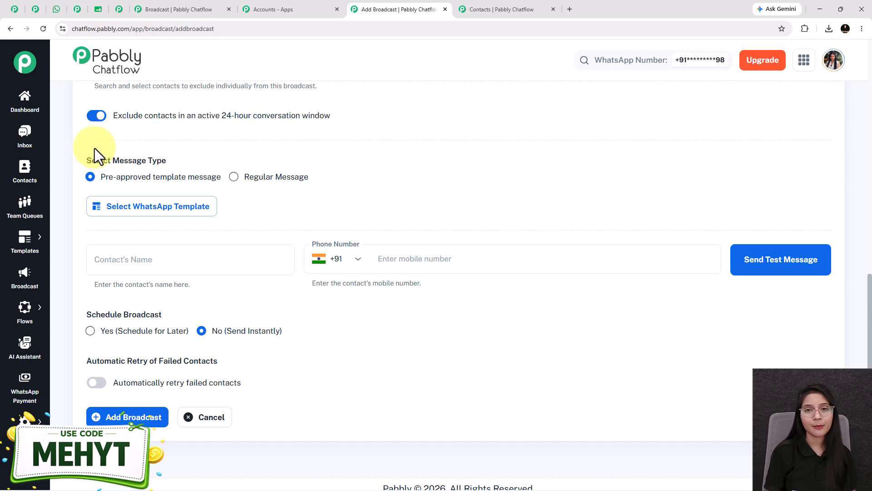
- Search the approved WhatsApp templates for "discount" and choose the discount_alert image template for the broadcast
scroll(93, 149, down, 1)
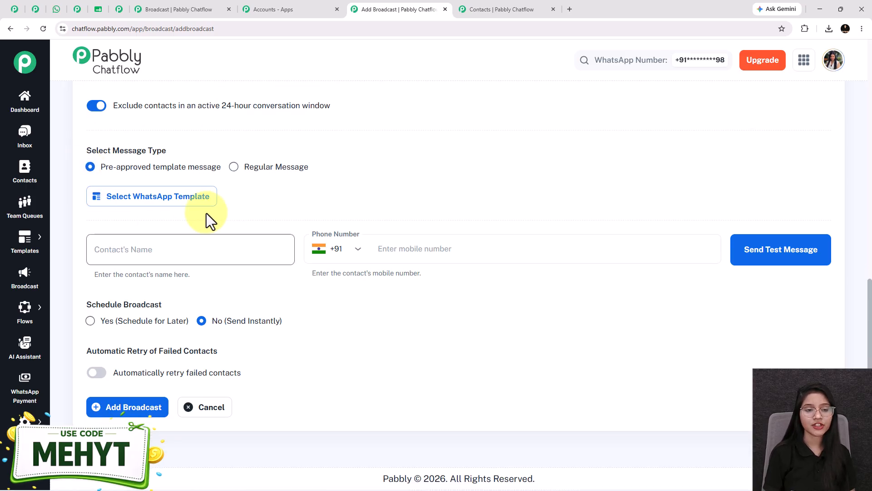
click(133, 199)
click(212, 159)
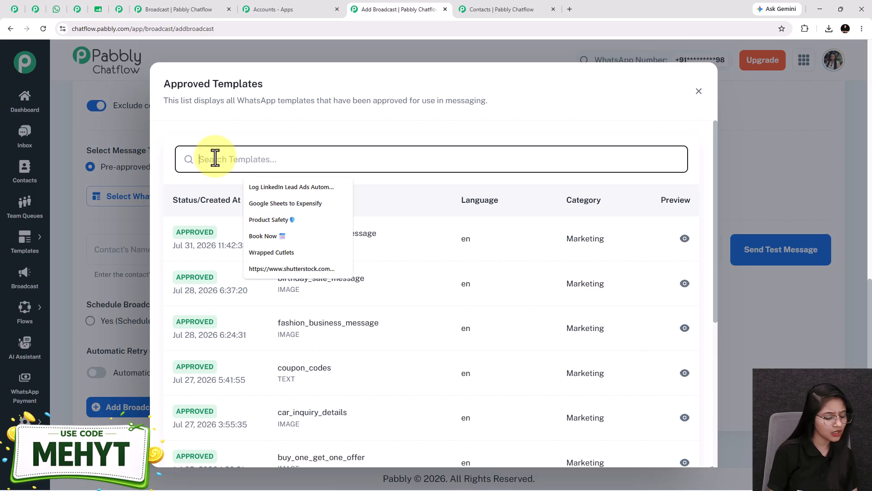
text(discou)
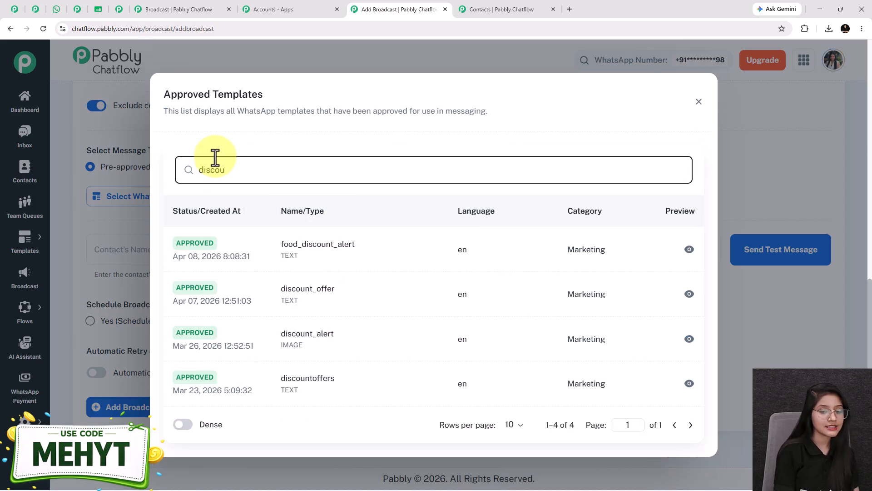
text(nt)
click(317, 337)
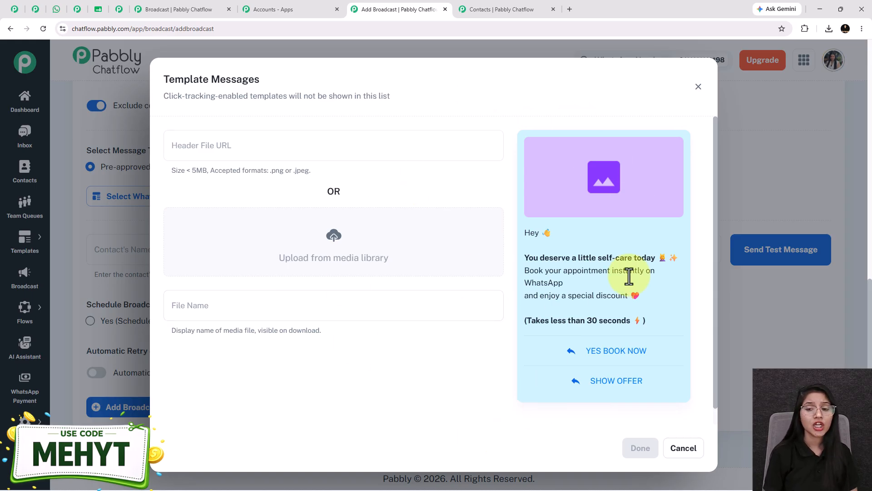
- Insert the pink "Treat Yourself" image from the media library as the discount_alert template's header and apply the template to the broadcast
click(341, 246)
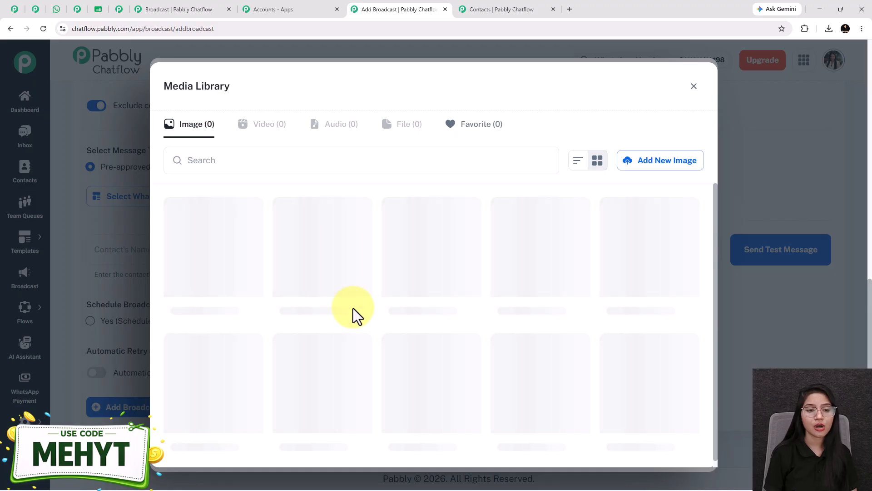
click(229, 280)
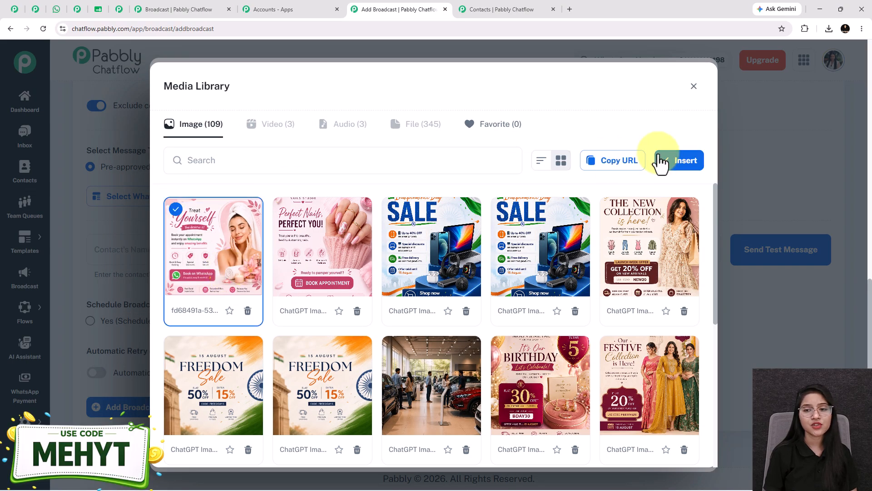
click(673, 159)
scroll(541, 375, down, 2)
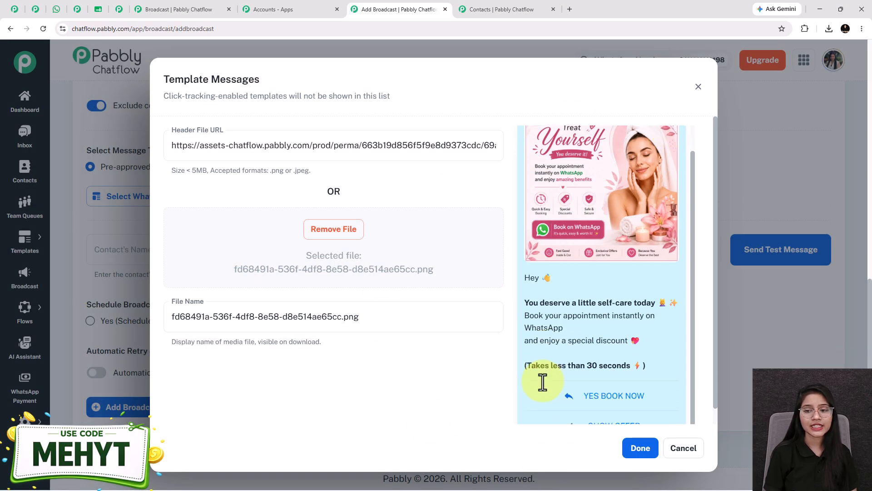
scroll(619, 352, up, 2)
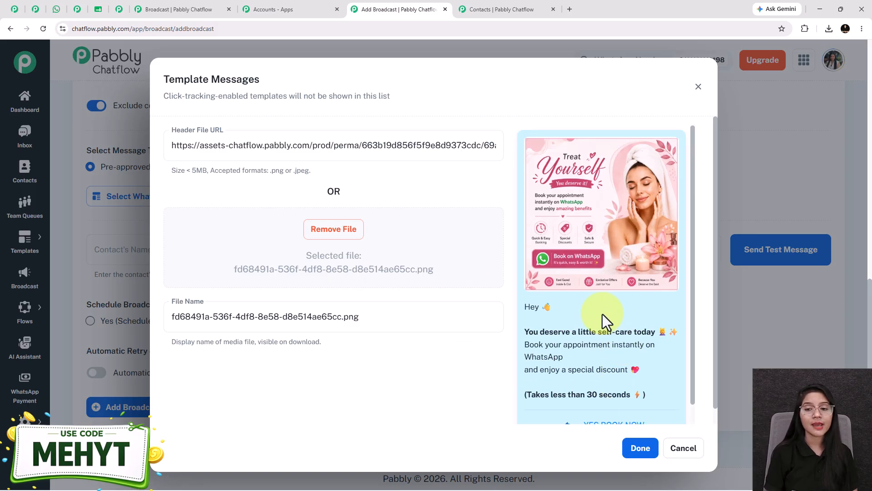
scroll(573, 313, down, 2)
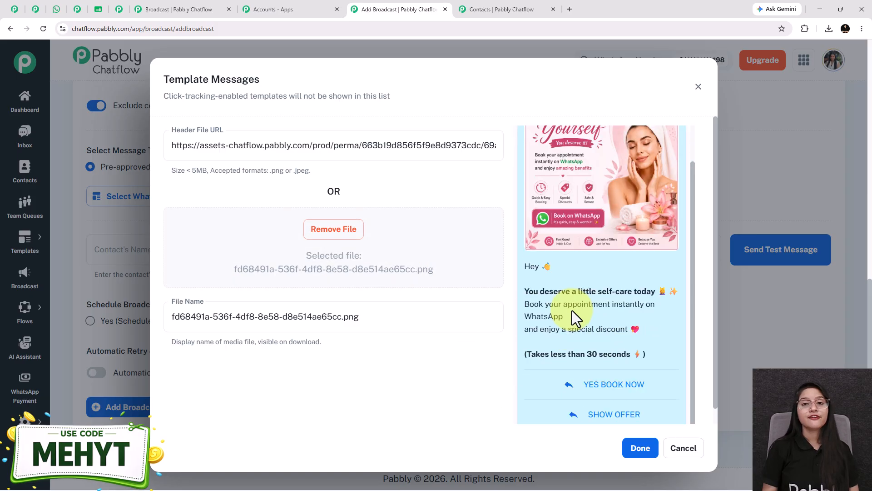
scroll(572, 310, down, 1)
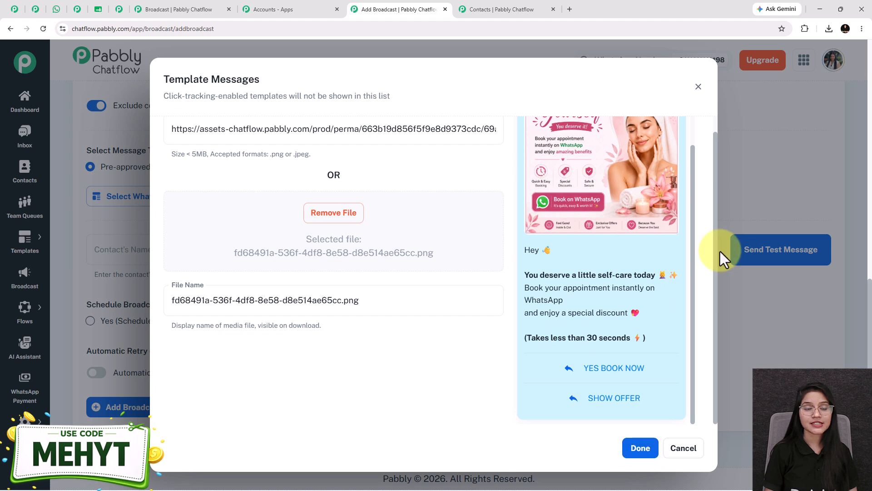
click(637, 449)
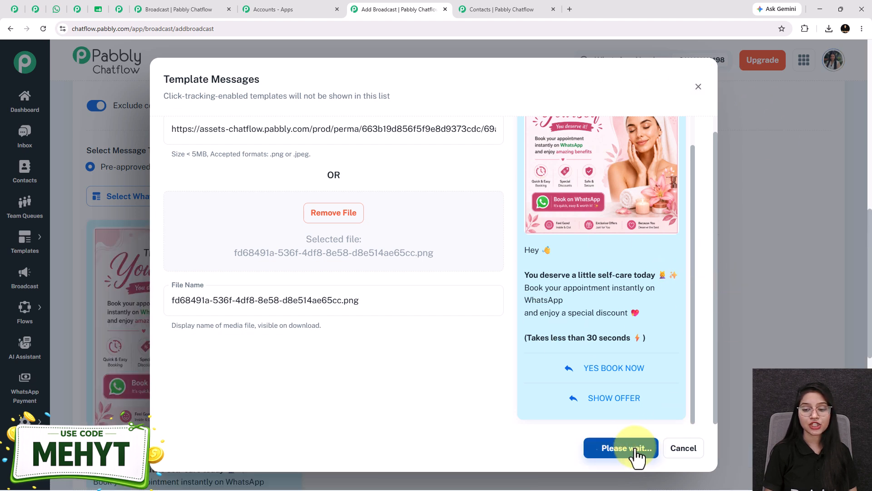
scroll(259, 249, down, 3)
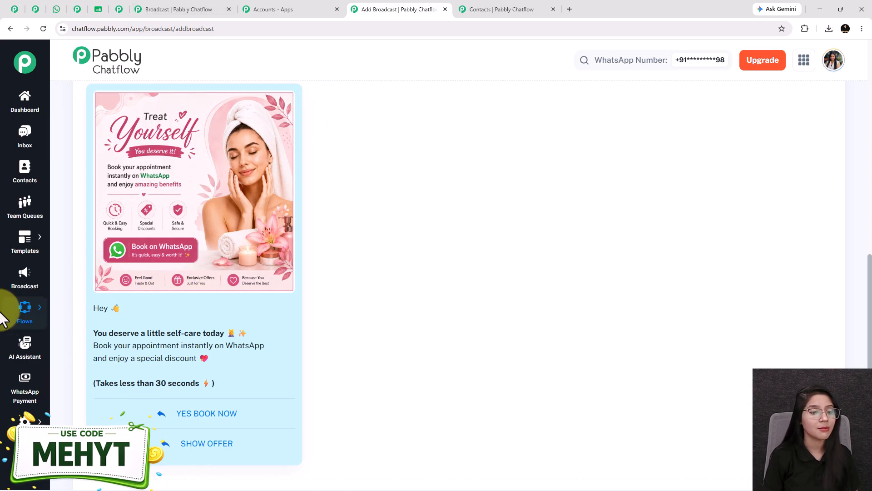
- Open the Template List in a separate browser tab, keeping the Add Broadcast form open
mouse_move(9, 223)
right_click(117, 231)
click(135, 244)
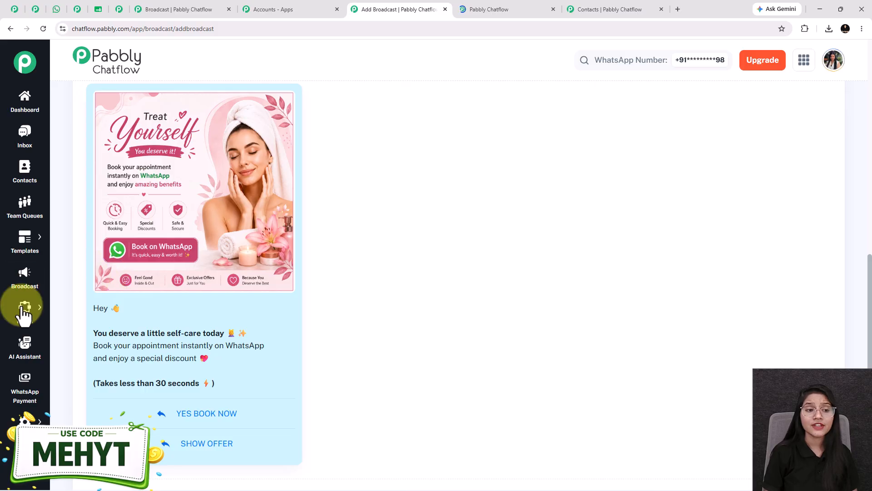
mouse_move(27, 237)
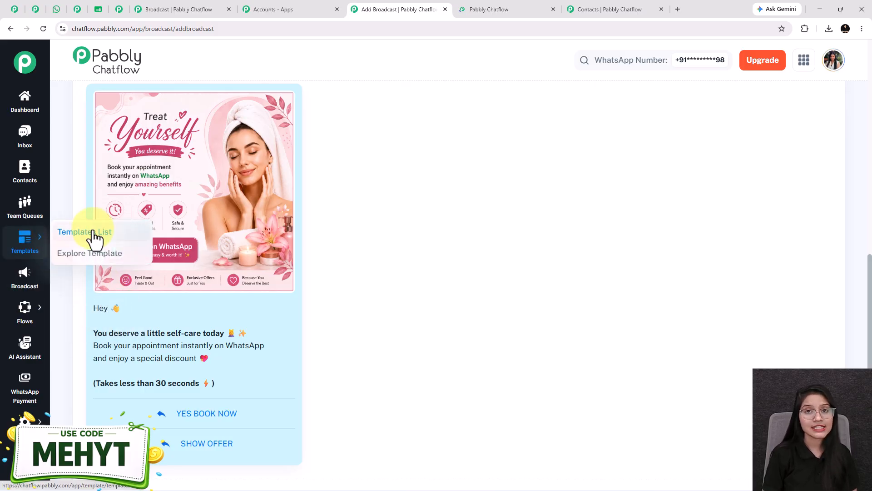
key(ctrl+Tab)
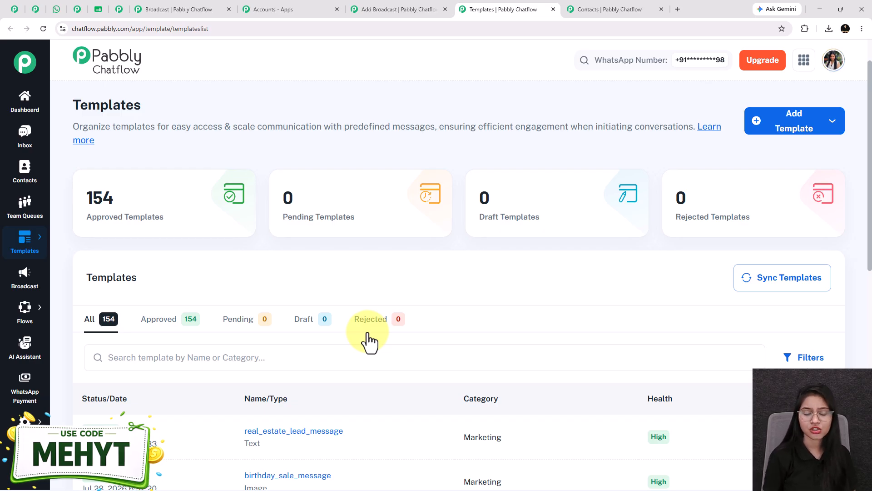
- Preview the car_inquiry_details template from the templates list and close the preview
scroll(363, 327, down, 6)
click(300, 339)
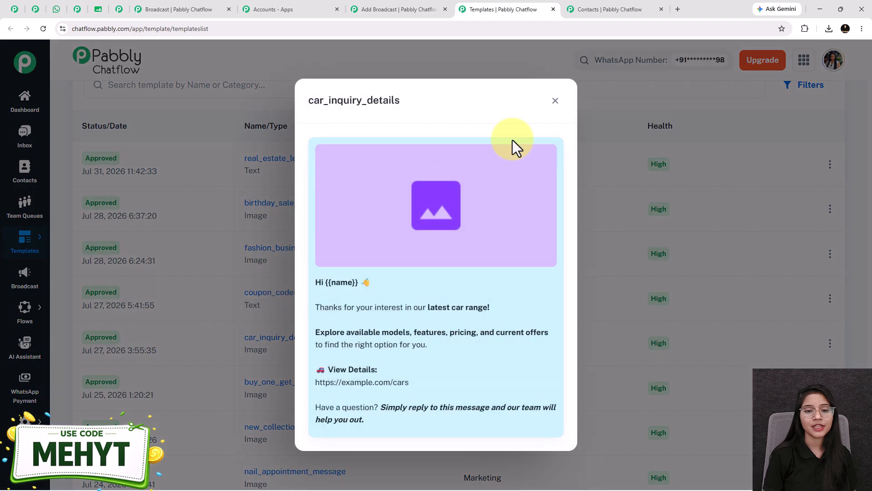
click(554, 100)
scroll(438, 231, up, 5)
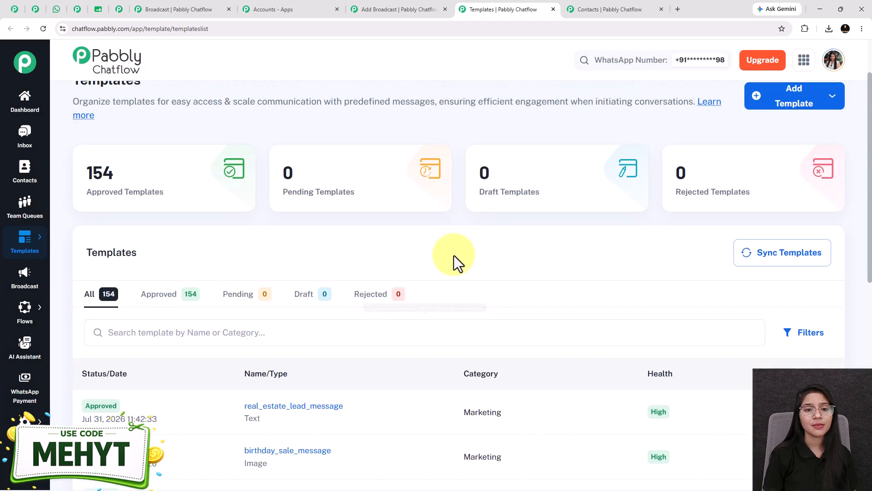
scroll(818, 159, up, 1)
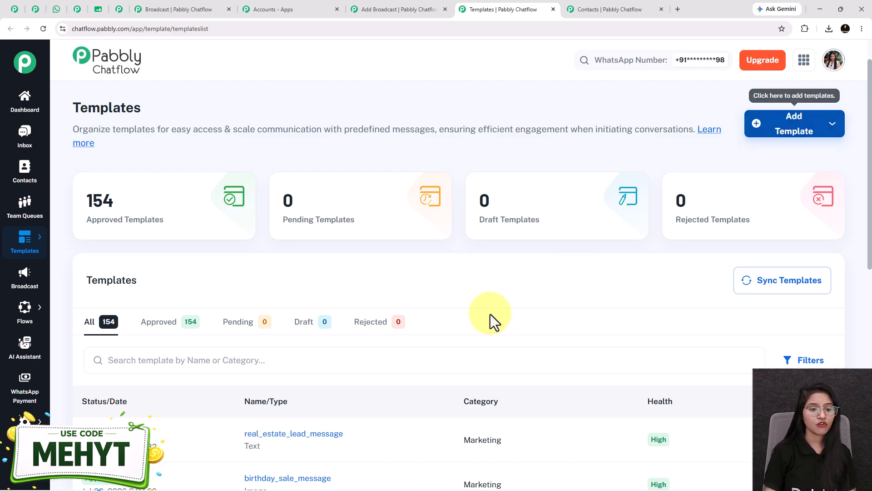
- Search the templates list for "discoun" and preview the discount_alert image template
click(325, 362)
text(dusc)
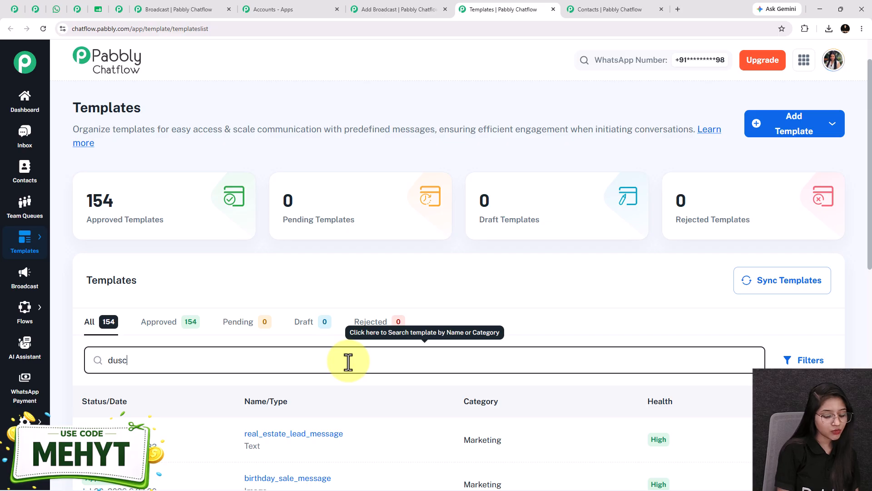
key(BackSpace)
key(BackSpace)
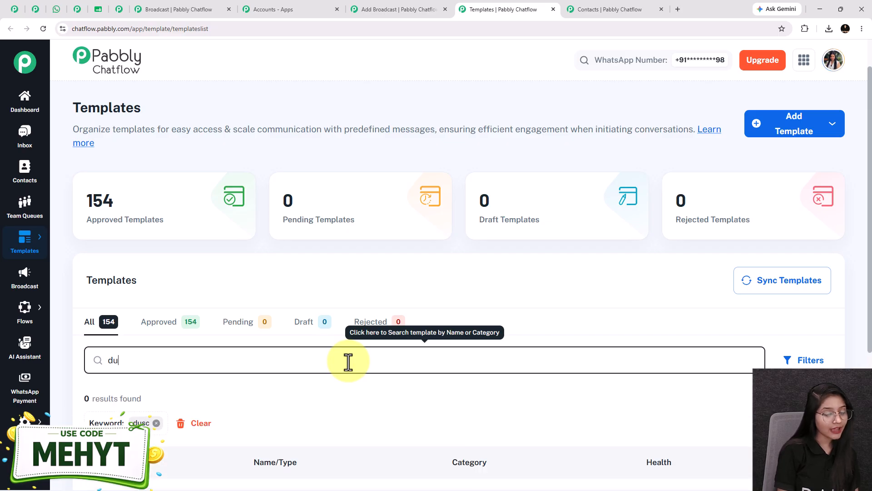
key(BackSpace)
text(iscoun)
scroll(278, 394, down, 5)
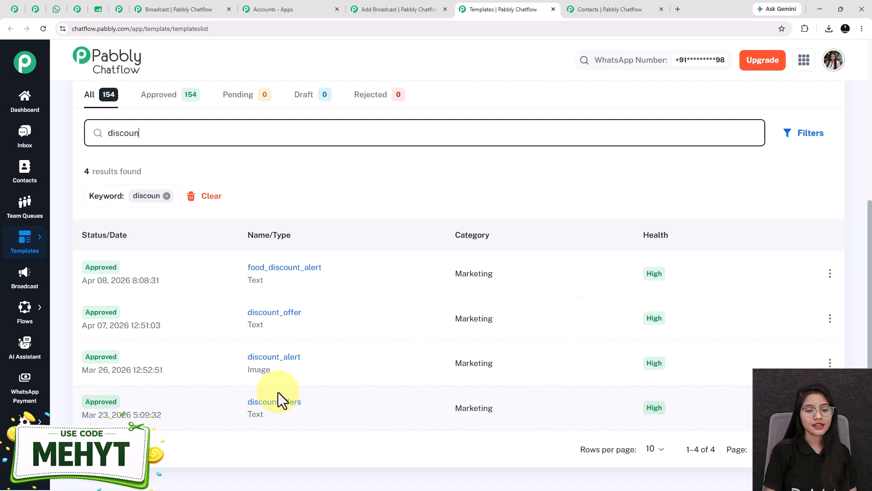
click(273, 359)
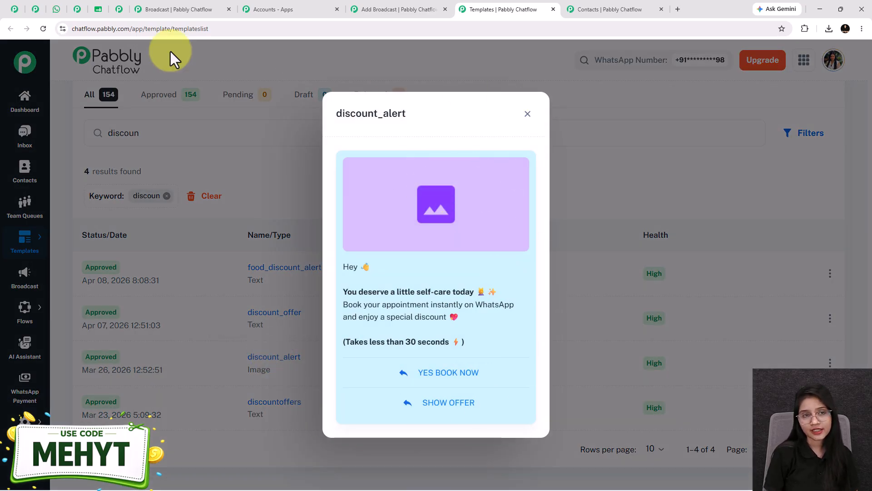
- Return to the Add Broadcast form and send a test message to the contact "Test User" at the test mobile number
click(377, 10)
scroll(181, 294, down, 5)
click(181, 294)
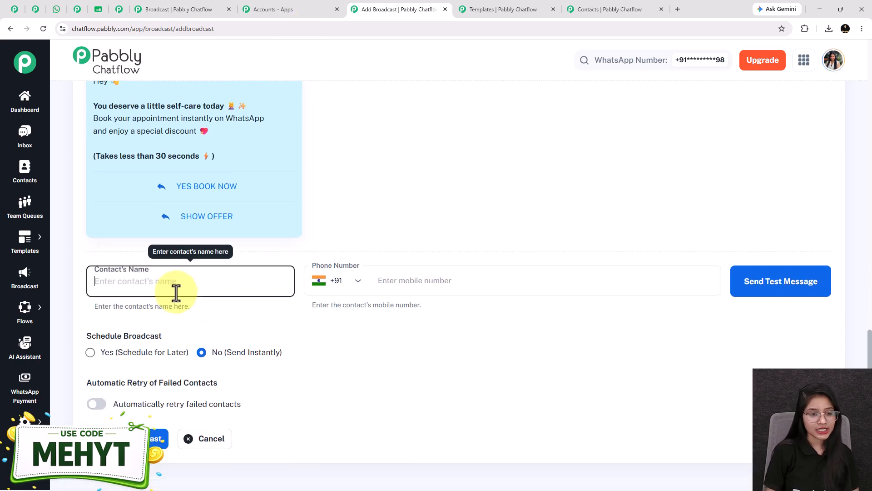
text(Te)
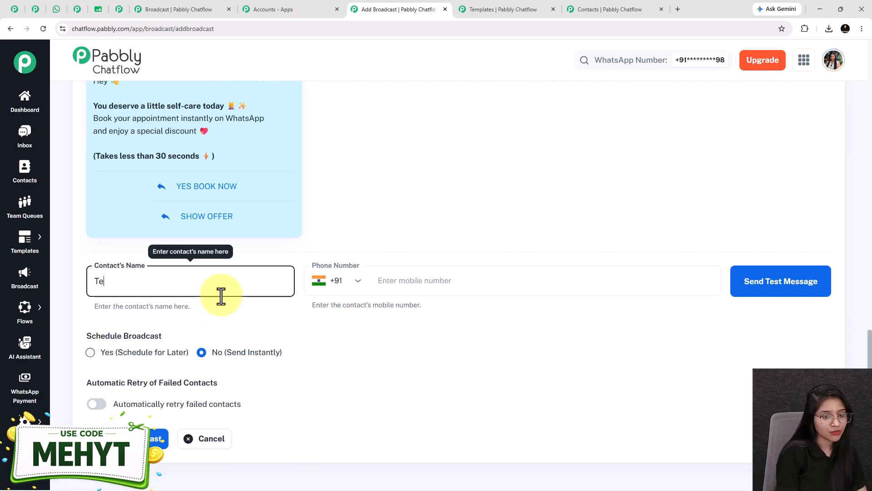
text(st User)
click(440, 278)
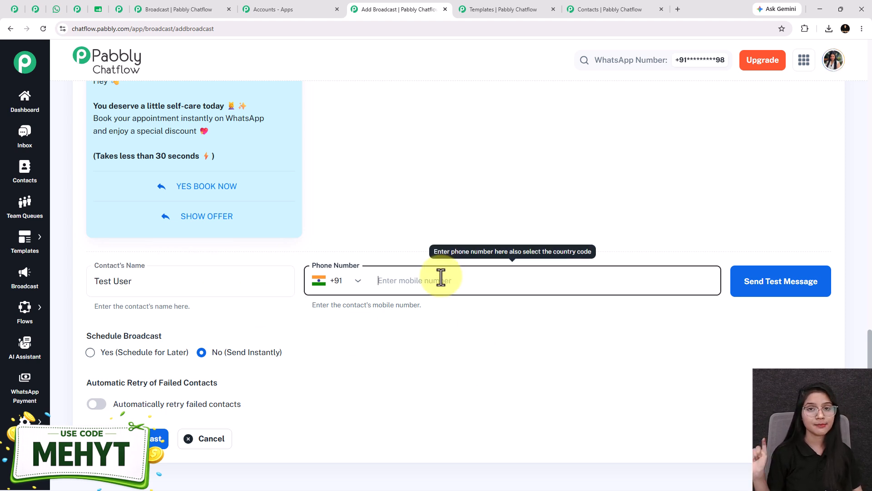
key(ctrl+v)
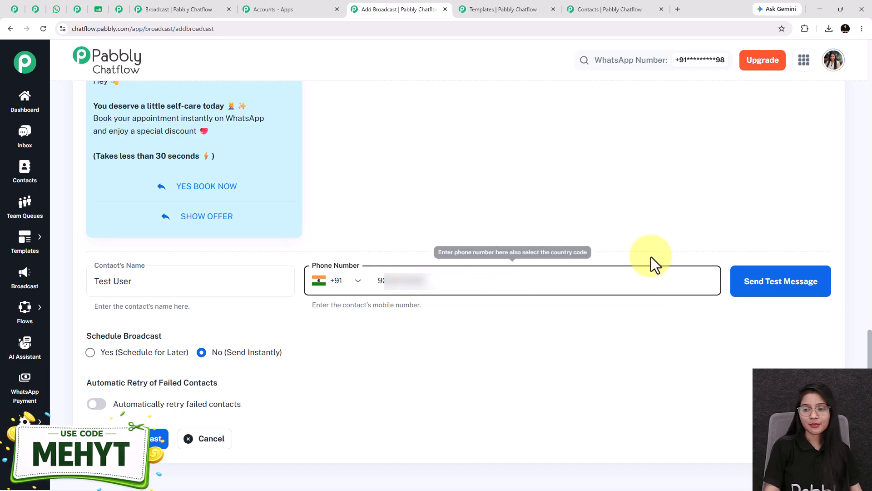
click(782, 286)
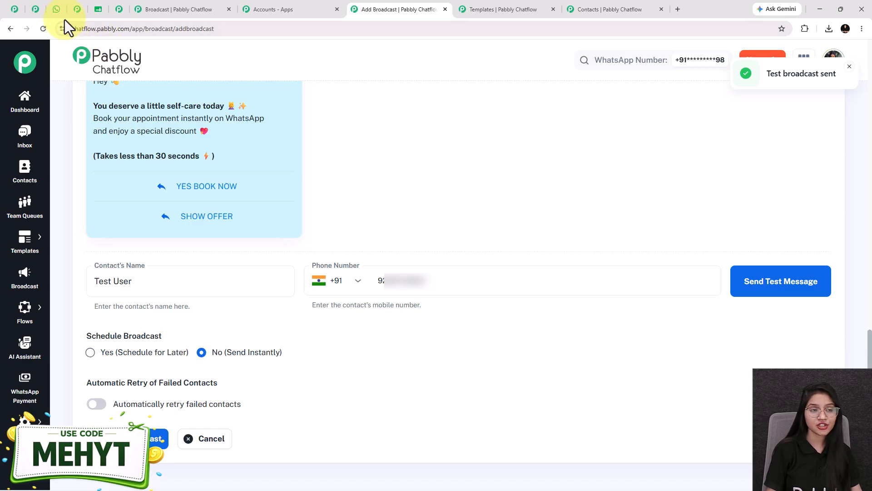
- Check the test message in the Pabbly Chatflow Broadcast chat in WhatsApp Web and return to the Add Broadcast form
click(58, 10)
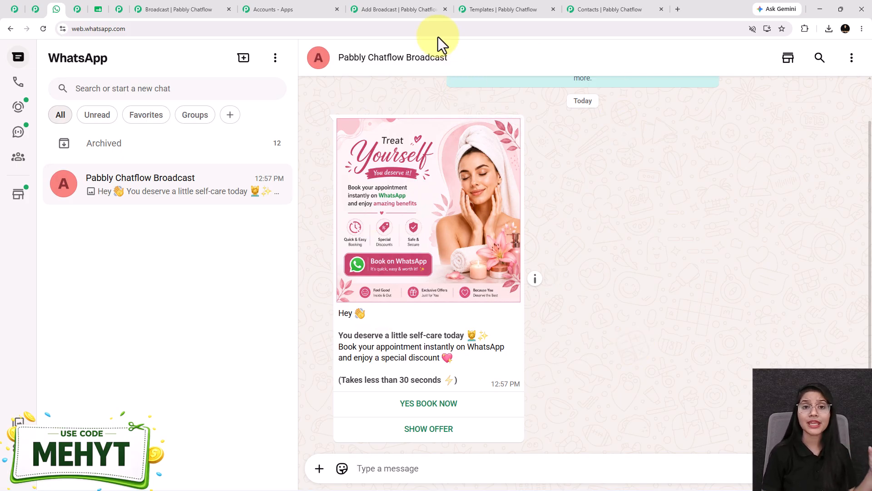
click(409, 10)
scroll(384, 314, down, 1)
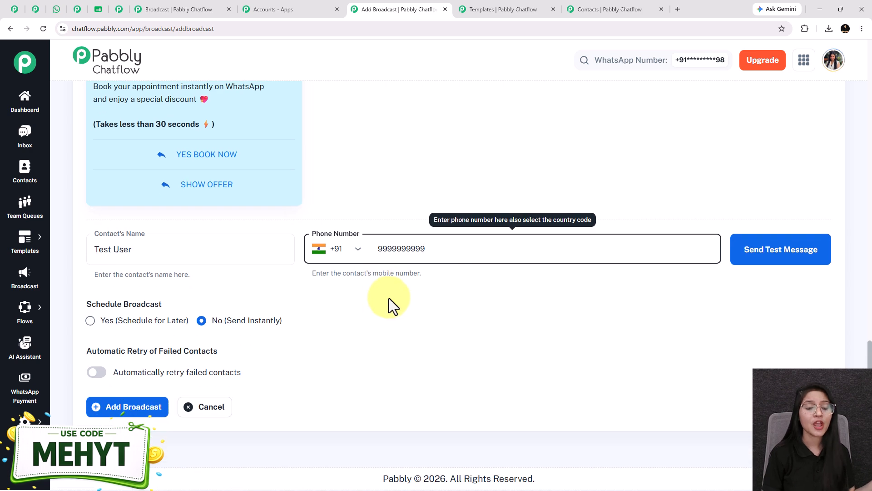
drag(188, 275, 141, 305)
- Try the Schedule for Later option, review the broadcast's settings, and switch back to Send Instantly
click(162, 320)
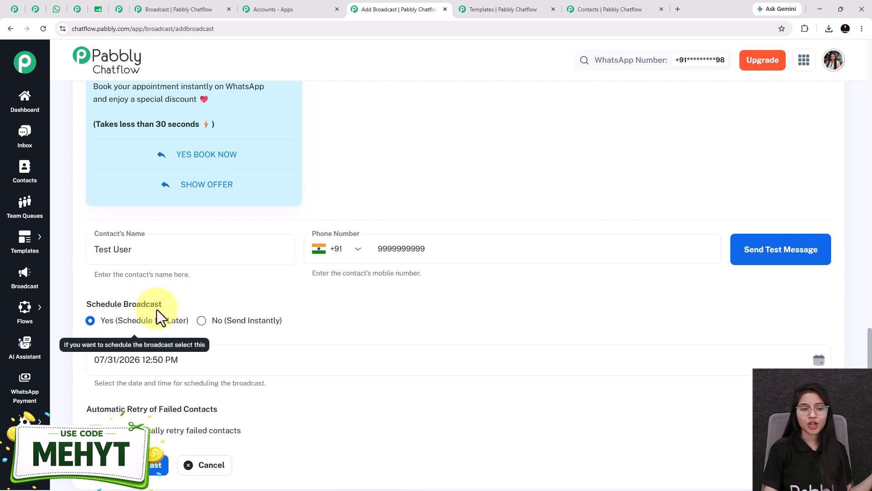
scroll(165, 307, up, 9)
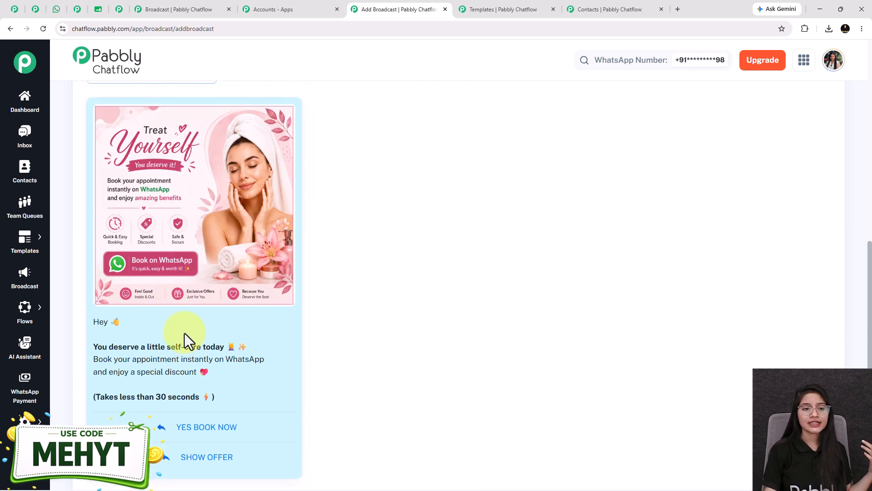
scroll(291, 211, up, 8)
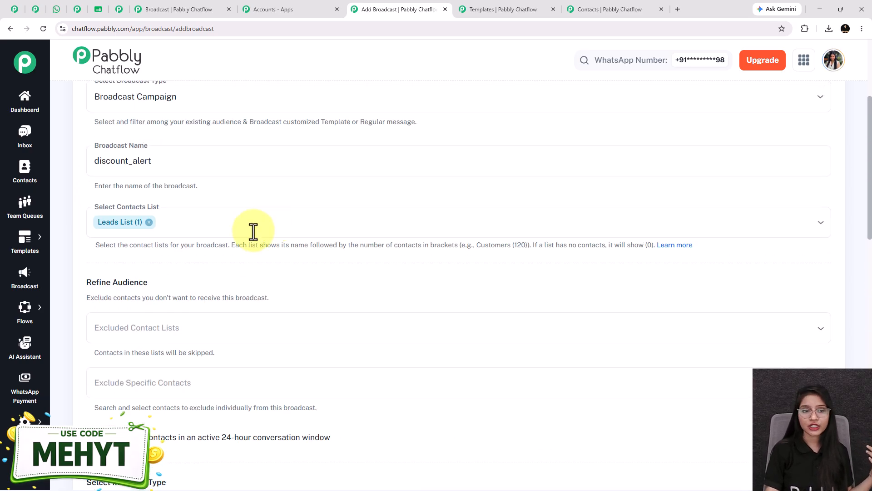
scroll(196, 268, down, 4)
scroll(252, 339, down, 10)
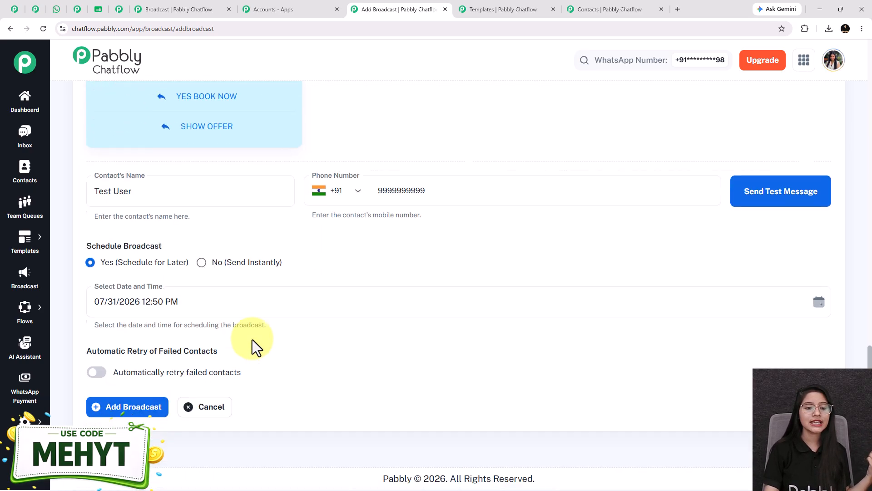
click(200, 263)
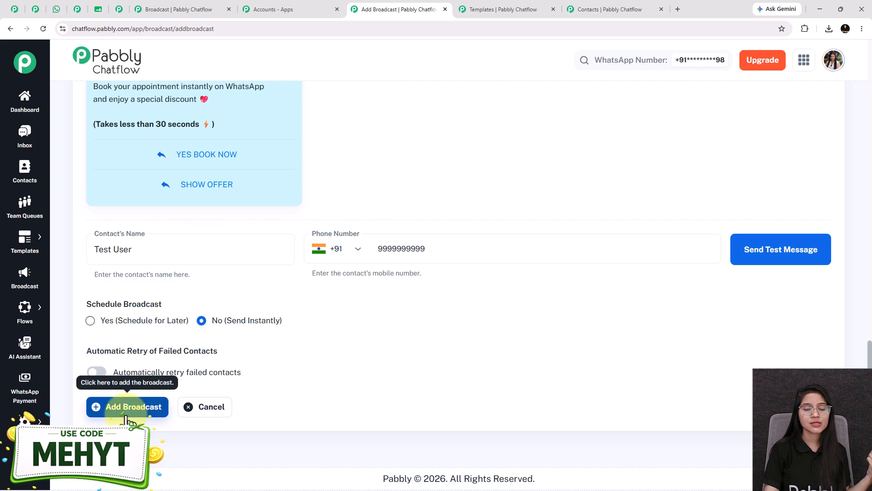
scroll(319, 242, up, 8)
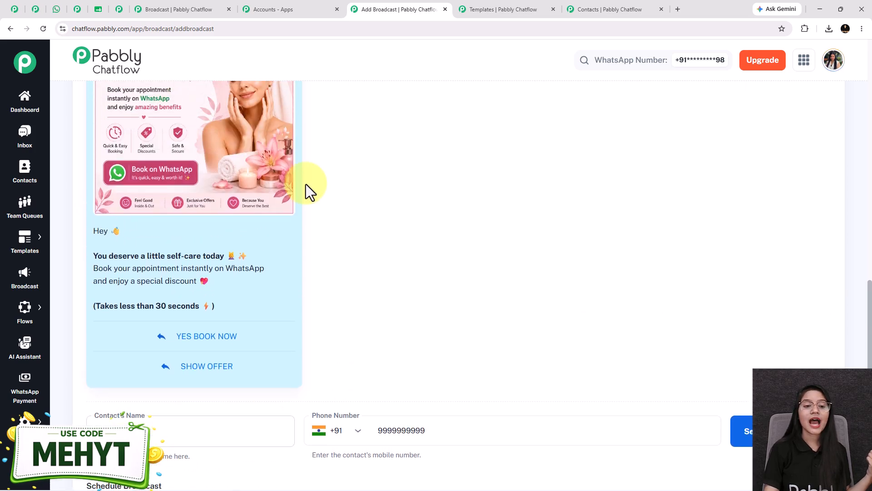
scroll(241, 238, down, 8)
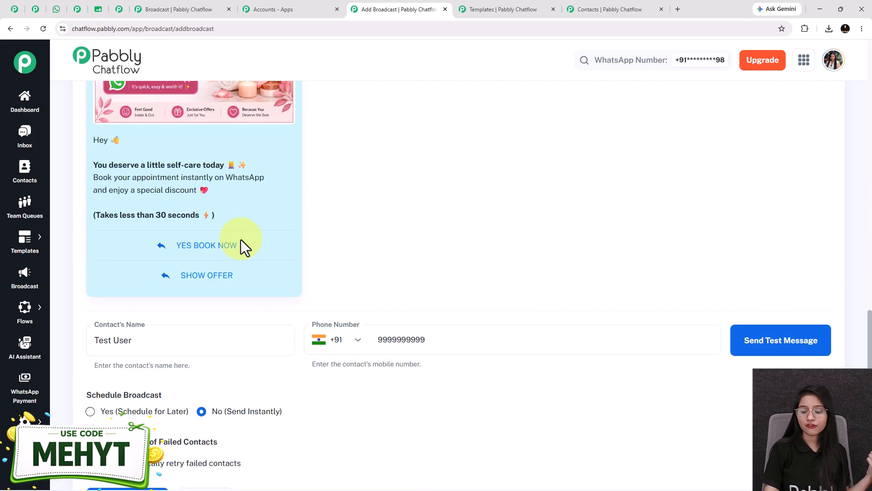
- Schedule the broadcast for later, with the date and time set to 08/18/2026 12:50 PM
click(90, 320)
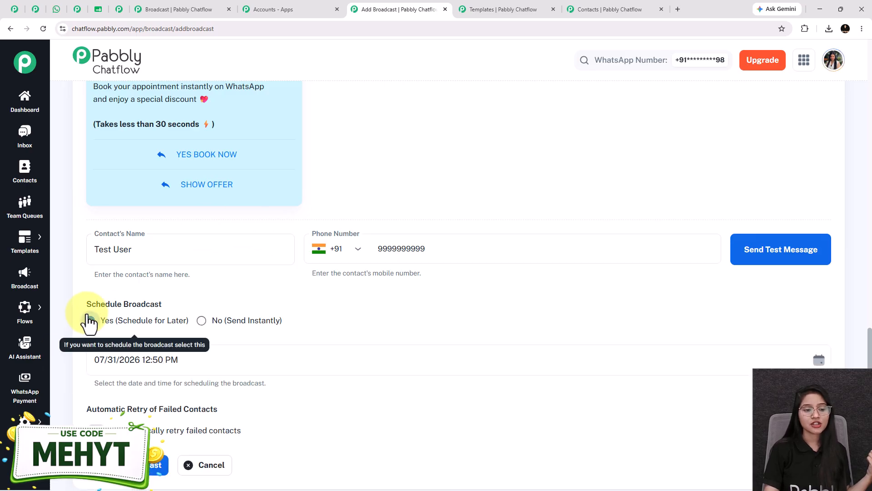
scroll(284, 316, down, 1)
click(230, 307)
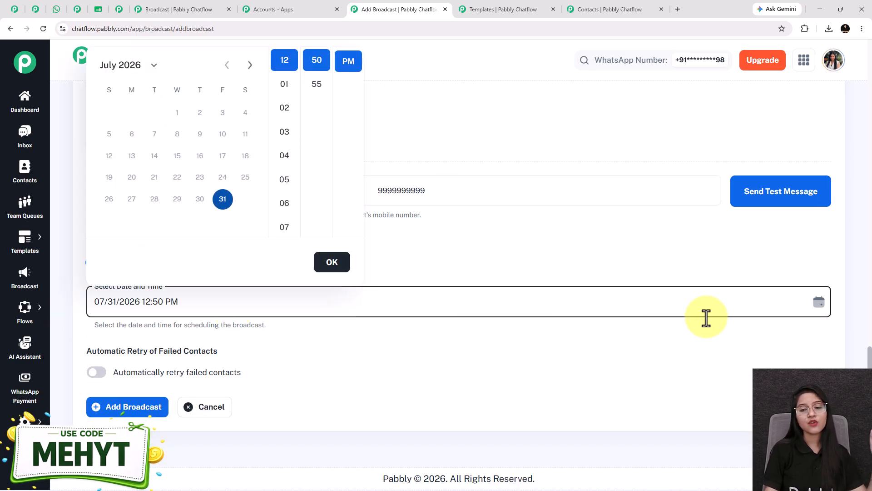
click(250, 65)
click(155, 176)
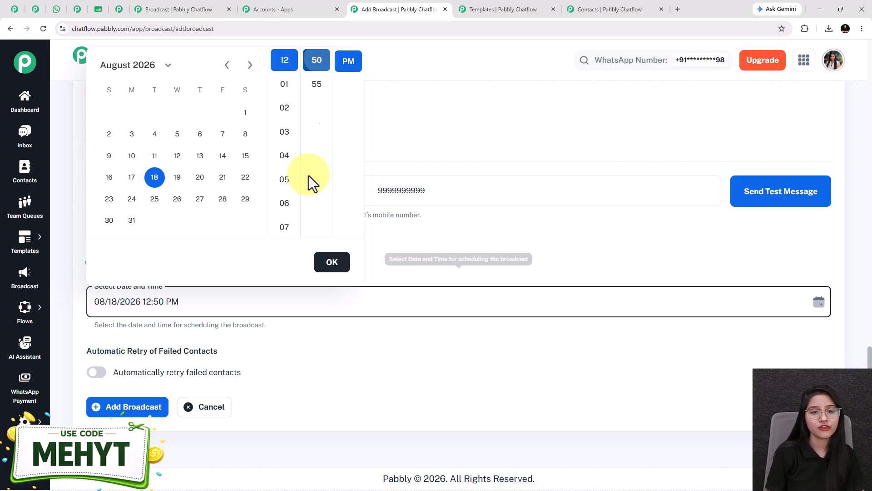
click(331, 263)
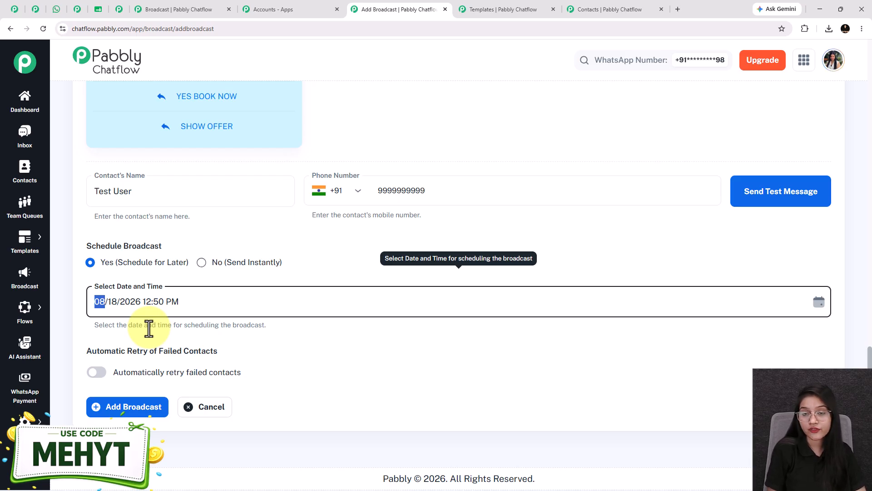
- Review the message preview, check the open Google Sheets spreadsheet, and return to the Add Broadcast form
scroll(189, 235, up, 5)
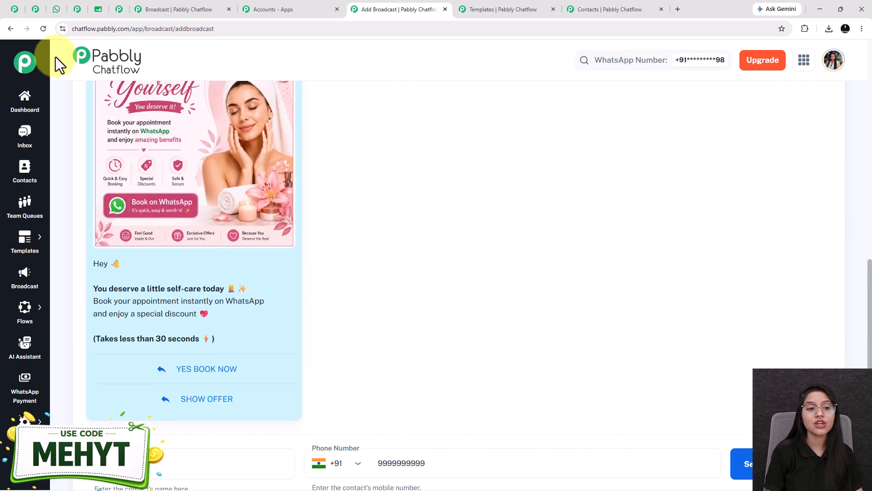
scroll(279, 227, up, 3)
click(98, 9)
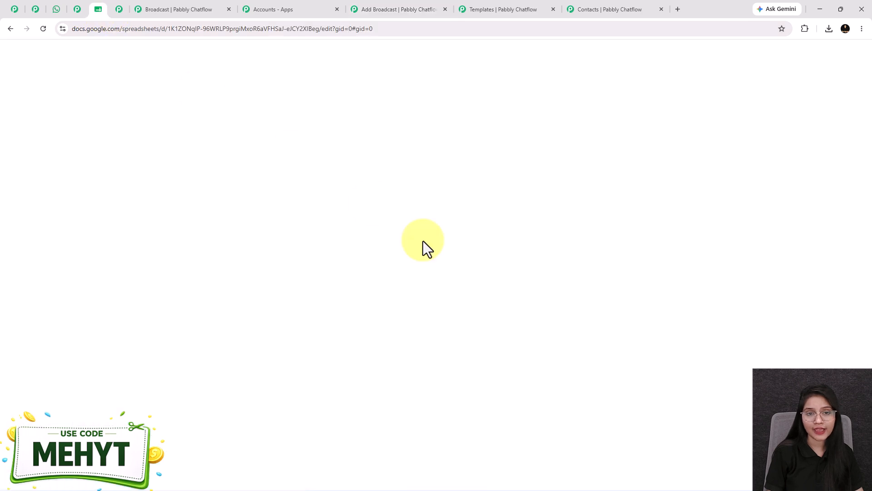
click(381, 9)
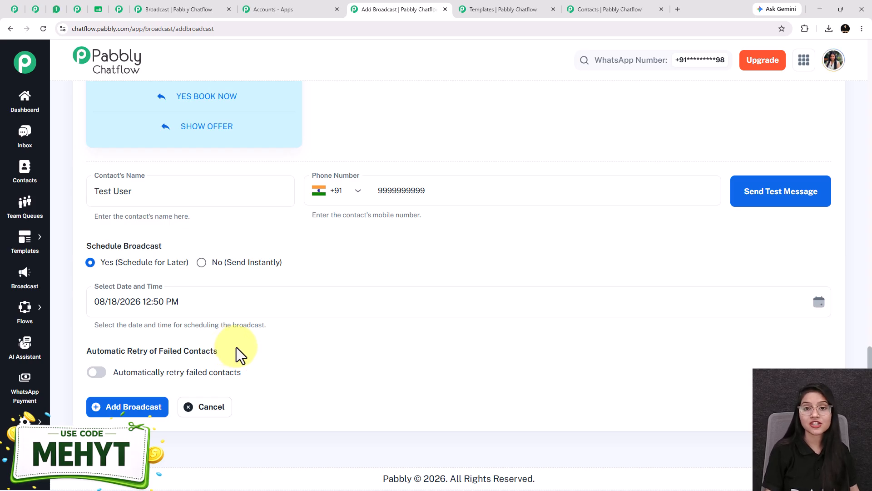
- Enable automatic retry of failed contacts with 1 retry and a 12-hour wait between retries
click(97, 373)
scroll(136, 366, down, 2)
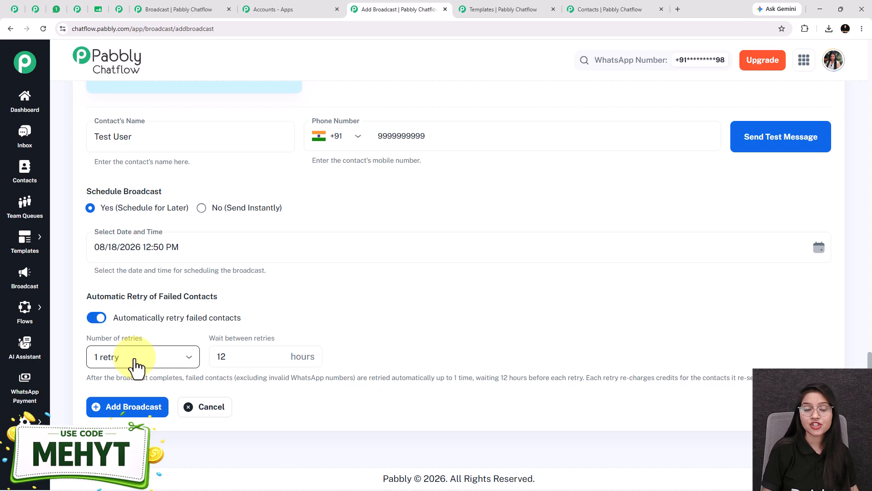
click(136, 363)
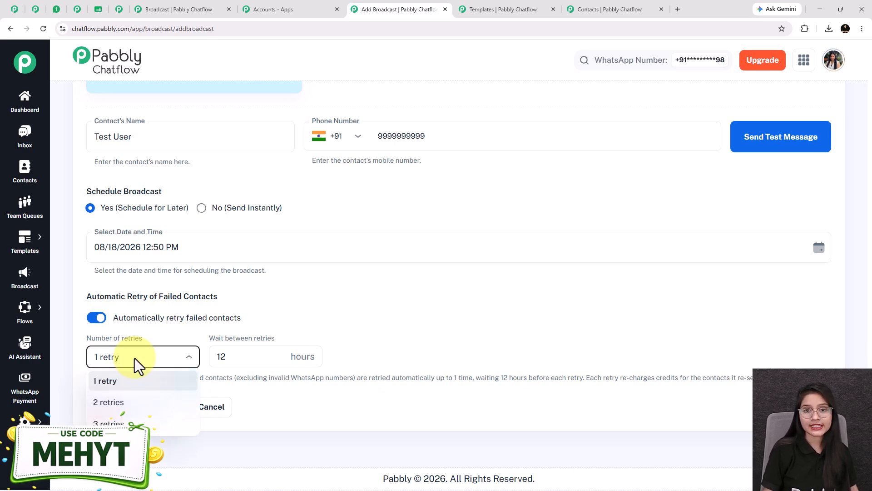
click(241, 355)
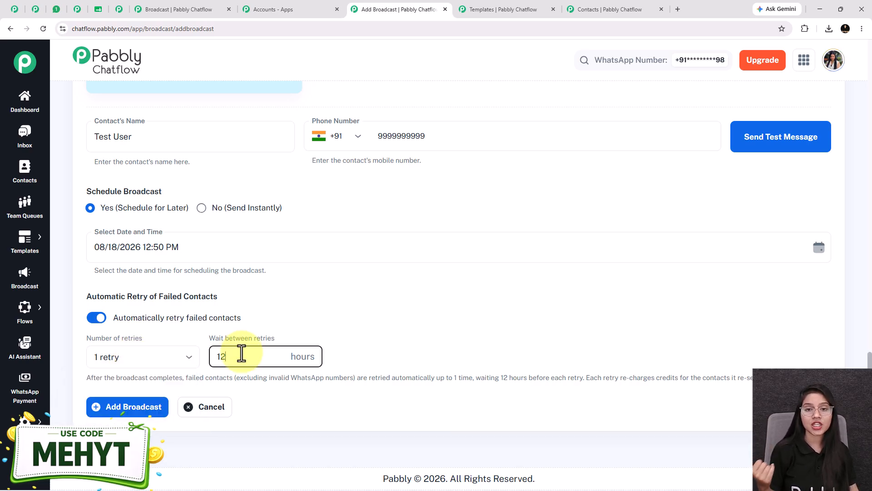
click(134, 363)
click(132, 373)
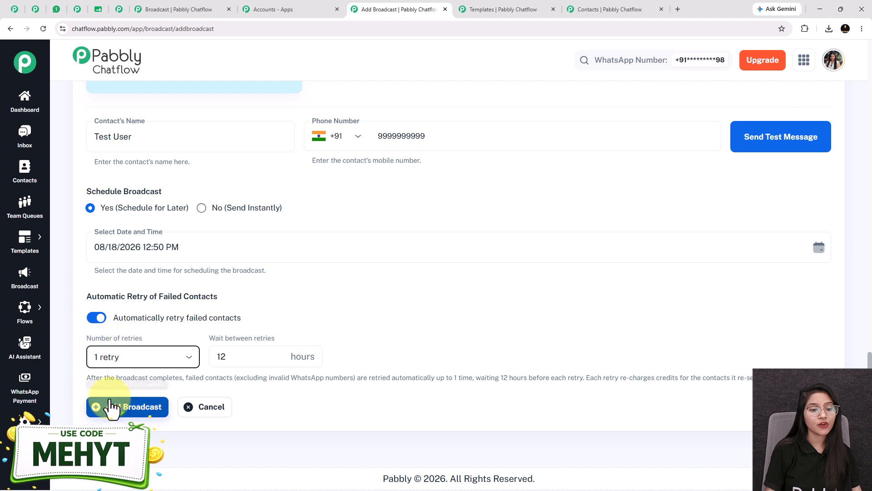
click(222, 362)
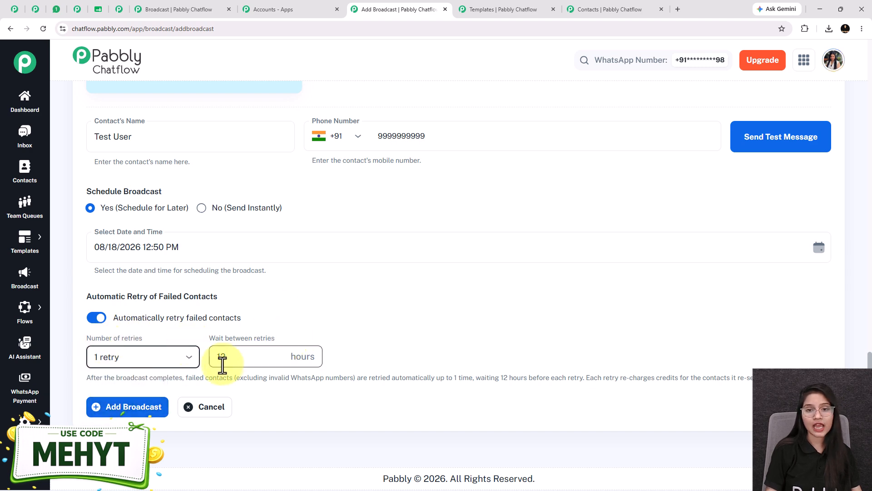
- Add the scheduled broadcast, then view the discount_alert broadcast report and close it
click(130, 407)
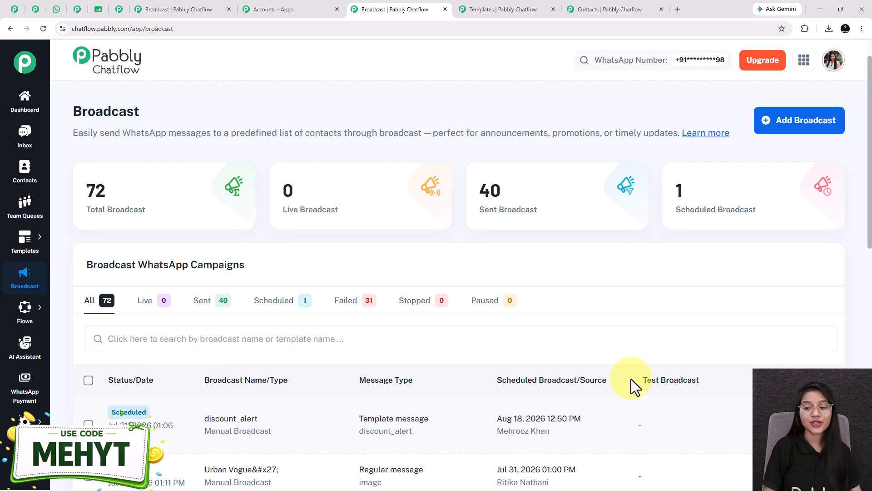
click(790, 424)
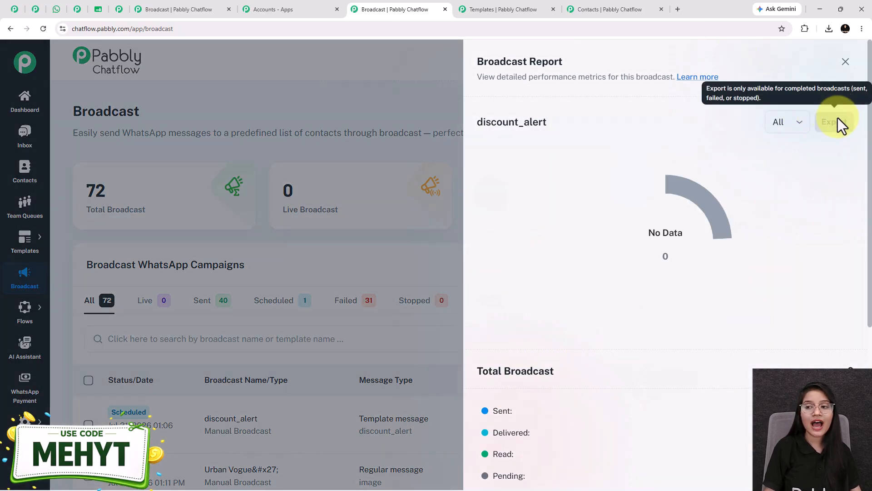
click(845, 63)
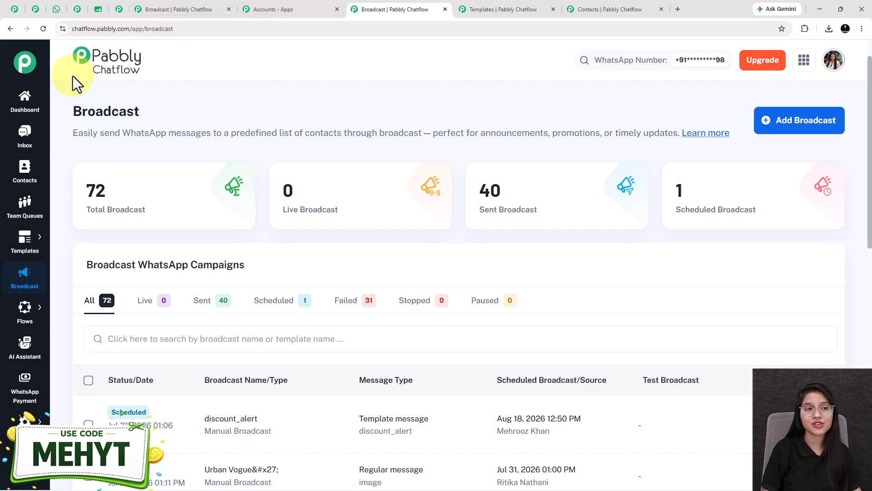
- Switch to WhatsApp Web and look through the promotional messages received in the Pabbly Chatflow Broadcast chat
click(56, 9)
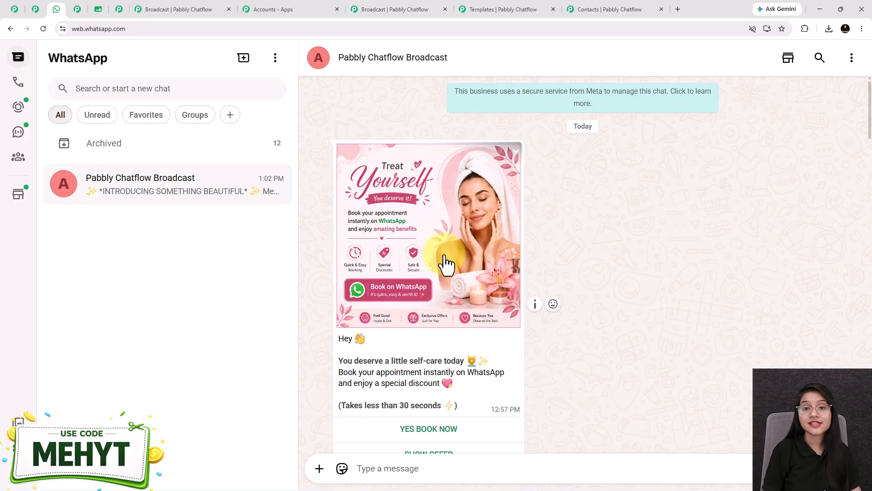
scroll(445, 263, down, 10)
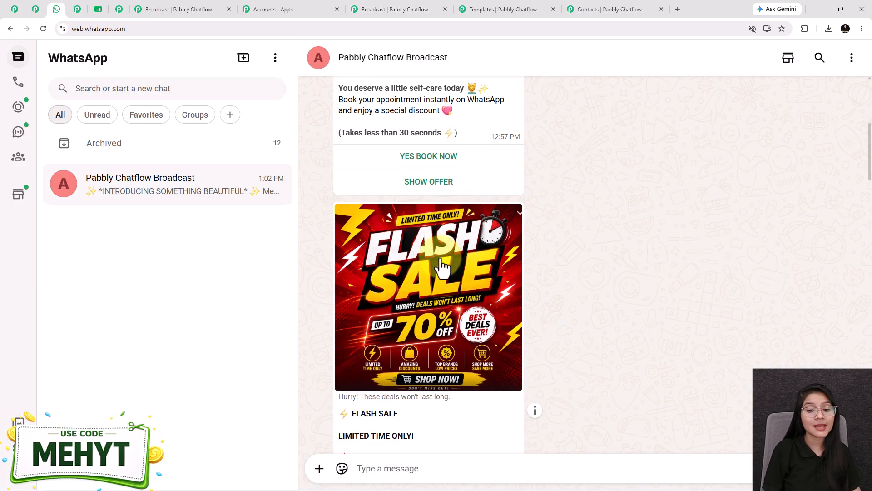
scroll(440, 259, down, 8)
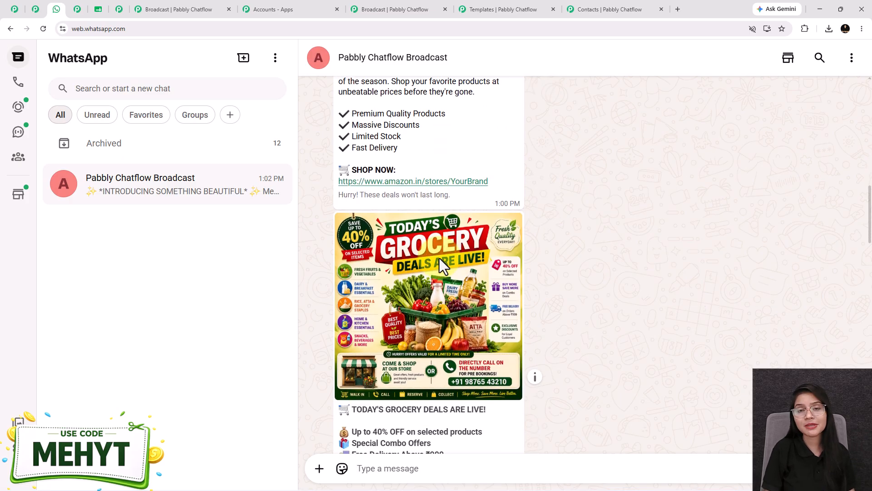
scroll(439, 268, down, 10)
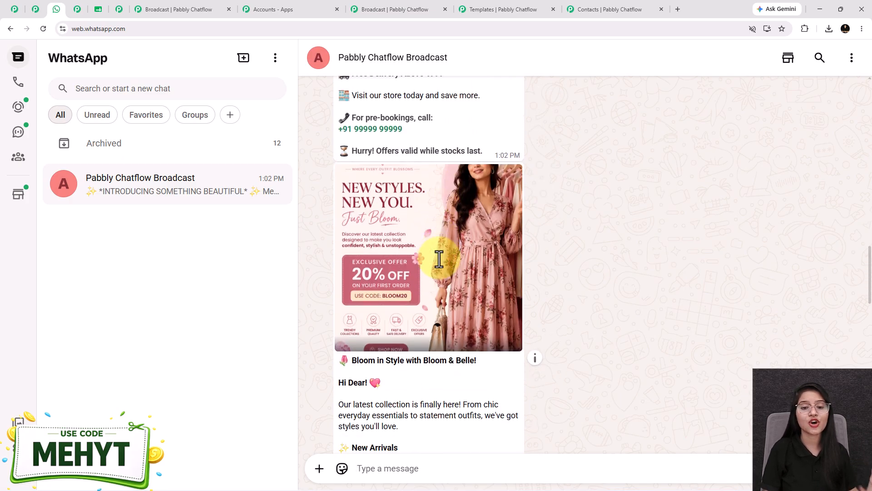
scroll(440, 258, down, 10)
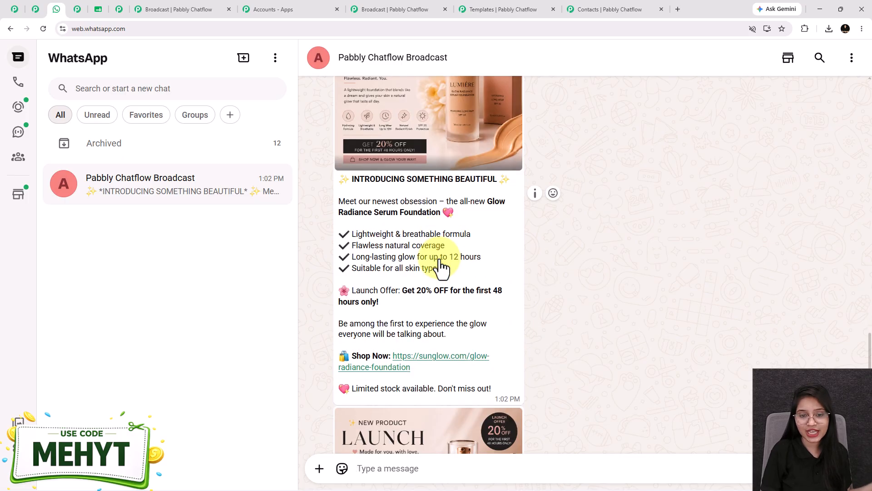
scroll(439, 259, down, 7)
scroll(500, 295, up, 20)
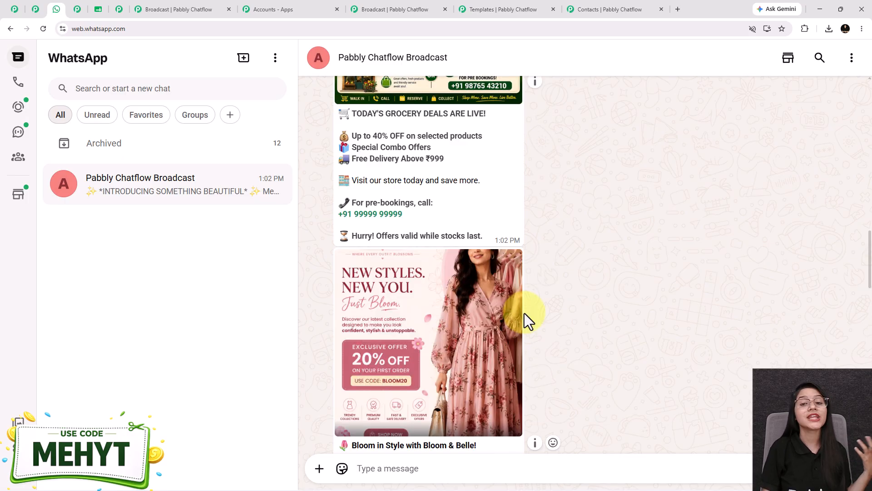
scroll(522, 316, up, 1)
scroll(524, 324, up, 5)
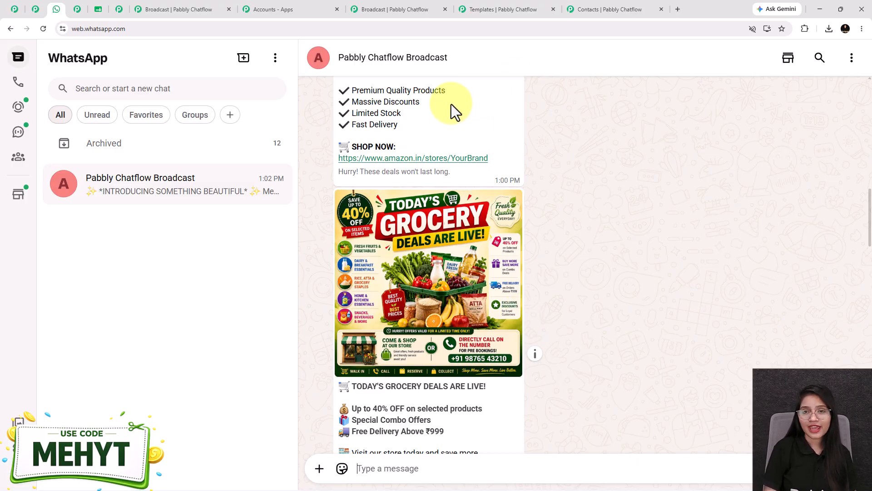
- Glance at the discount_alert template preview and switch to the Pabbly Chatflow website's home page
click(508, 10)
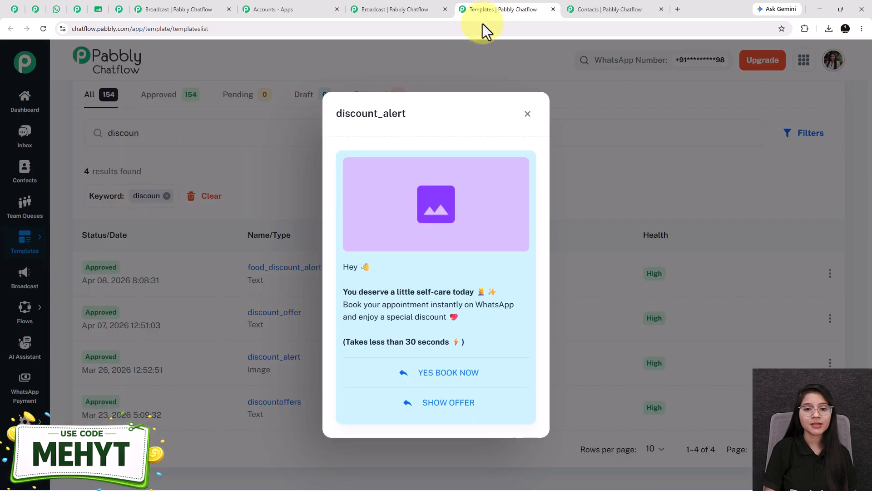
click(14, 15)
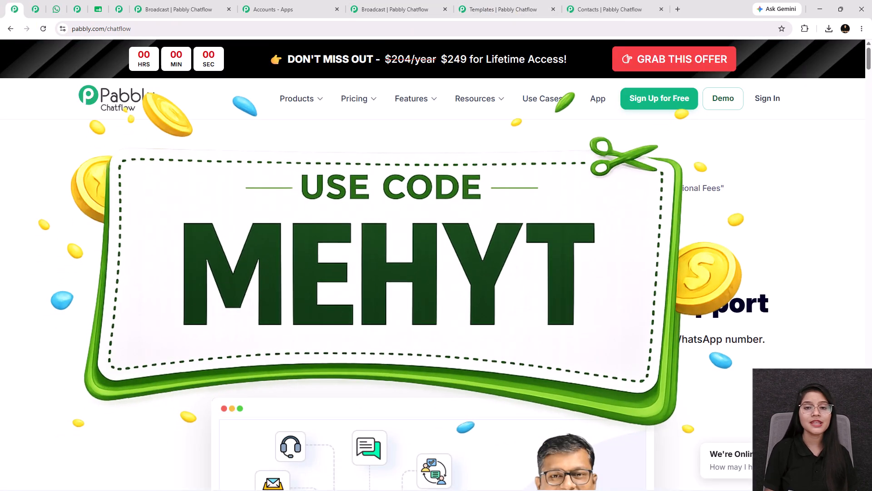